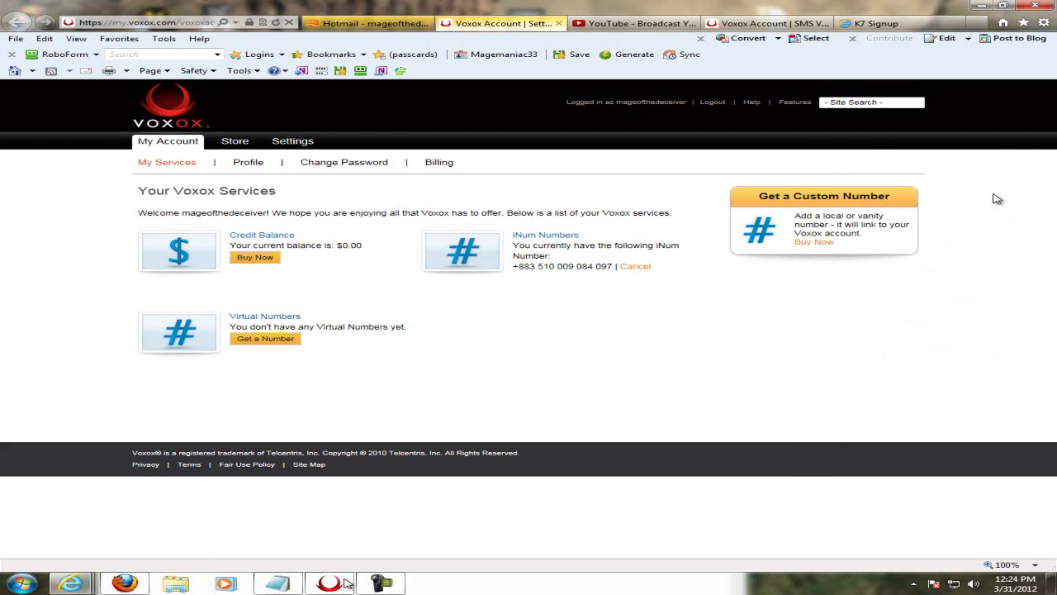
Step: Sign back into VoxOx and reach the mobile-number verification form for a free VoxOx number
click(982, 332)
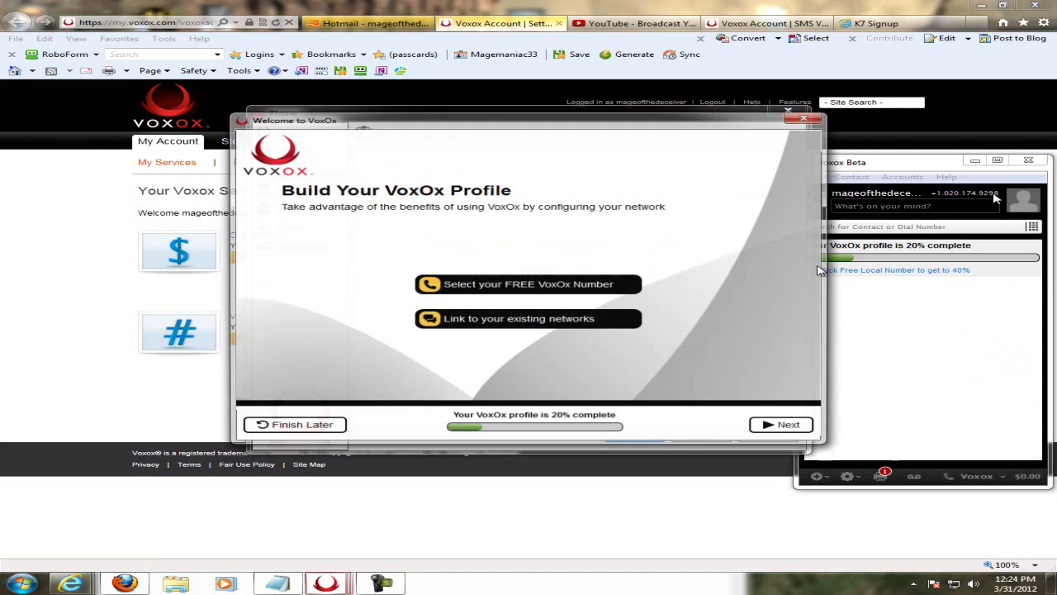
click(559, 285)
click(467, 314)
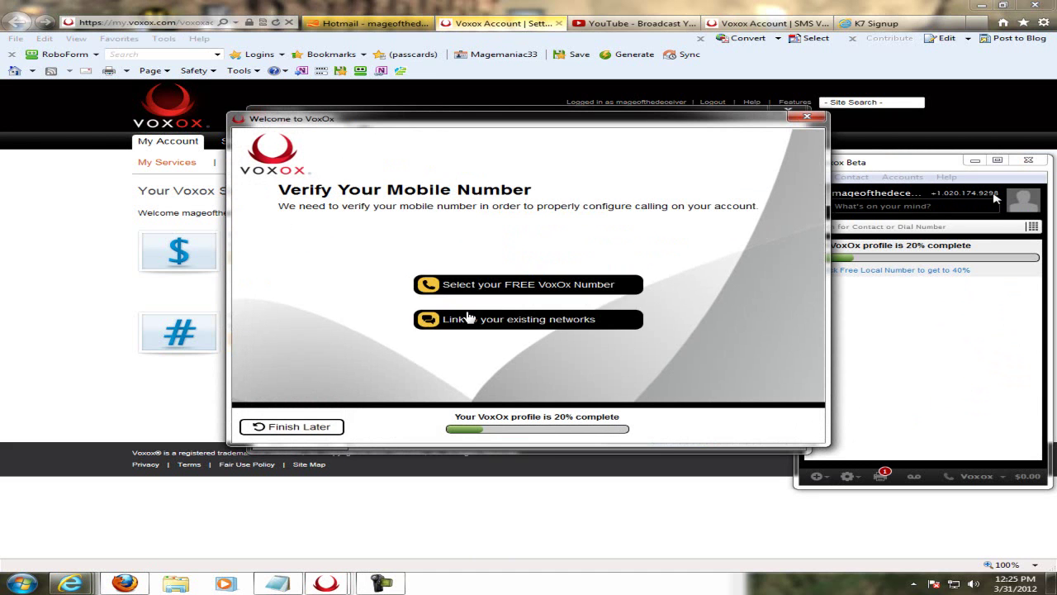
click(552, 287)
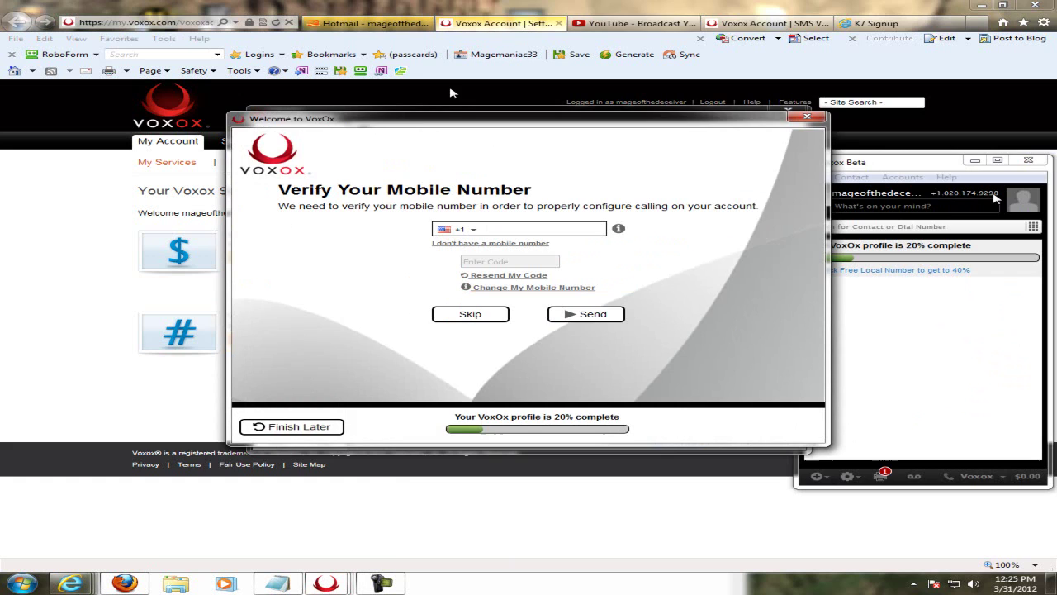
click(876, 23)
Step: Fill the K7 sign-up e-mail fields and security code, then submit the form
key(ctrl+v)
key(Tab)
key(ctrl+v)
click(507, 257)
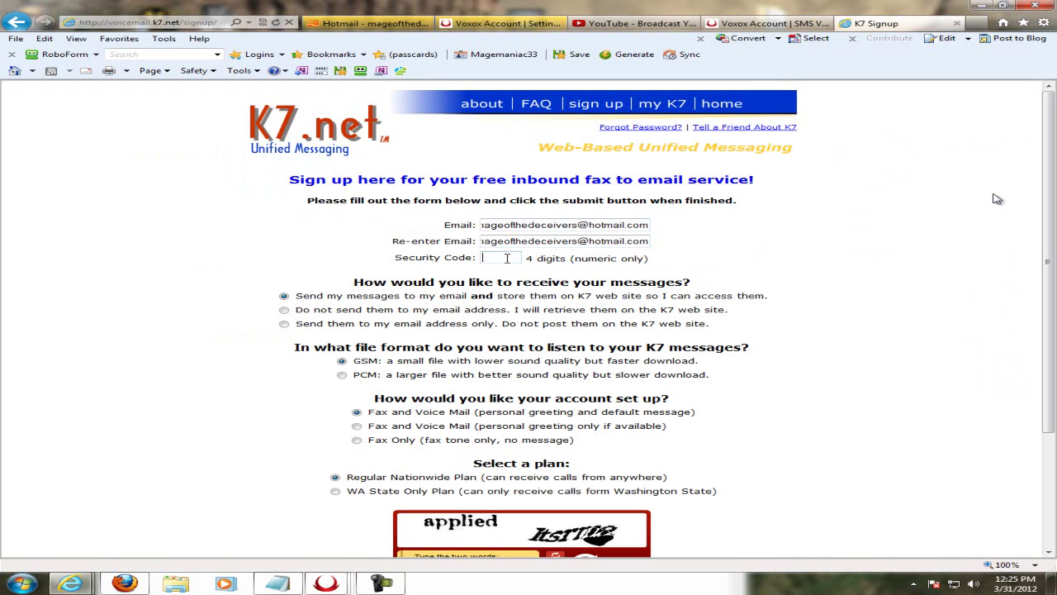
scroll(484, 496, down, 1)
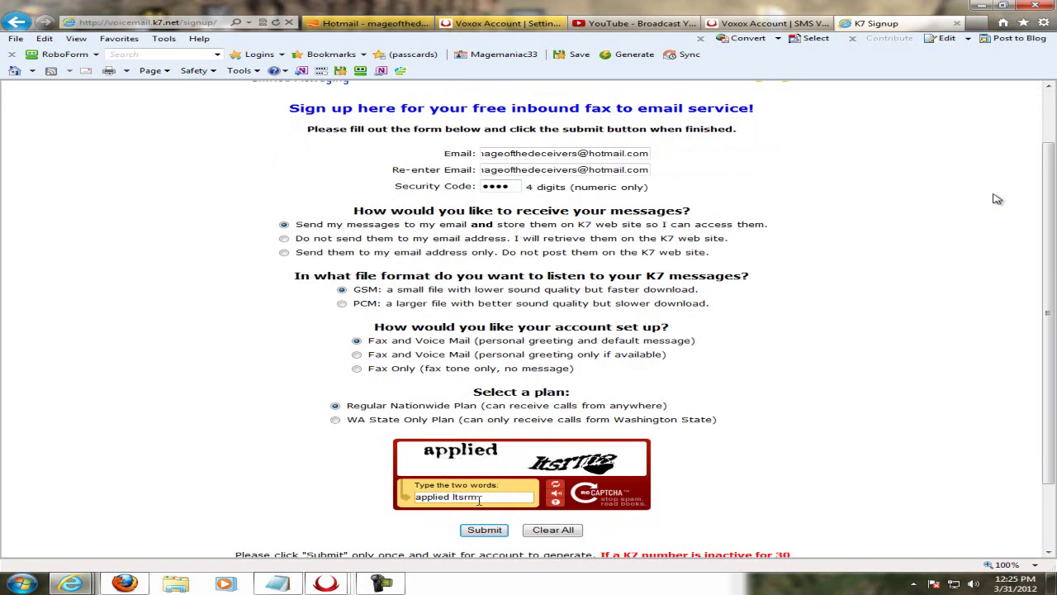
click(483, 529)
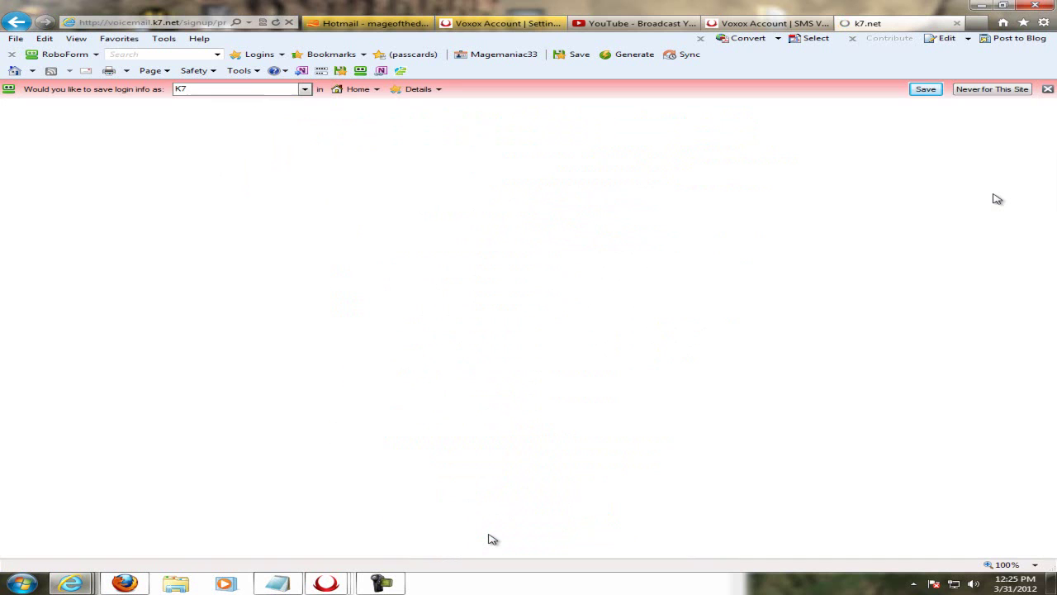
click(1045, 87)
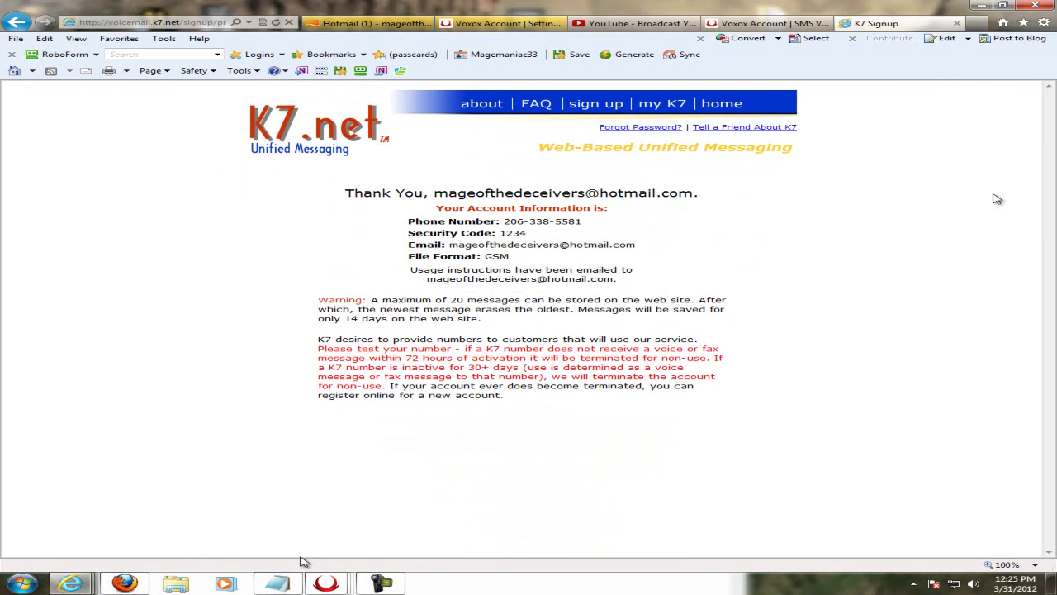
Step: Copy the newly assigned K7 phone number into the Notepad notes
click(277, 584)
drag(636, 220, 500, 221)
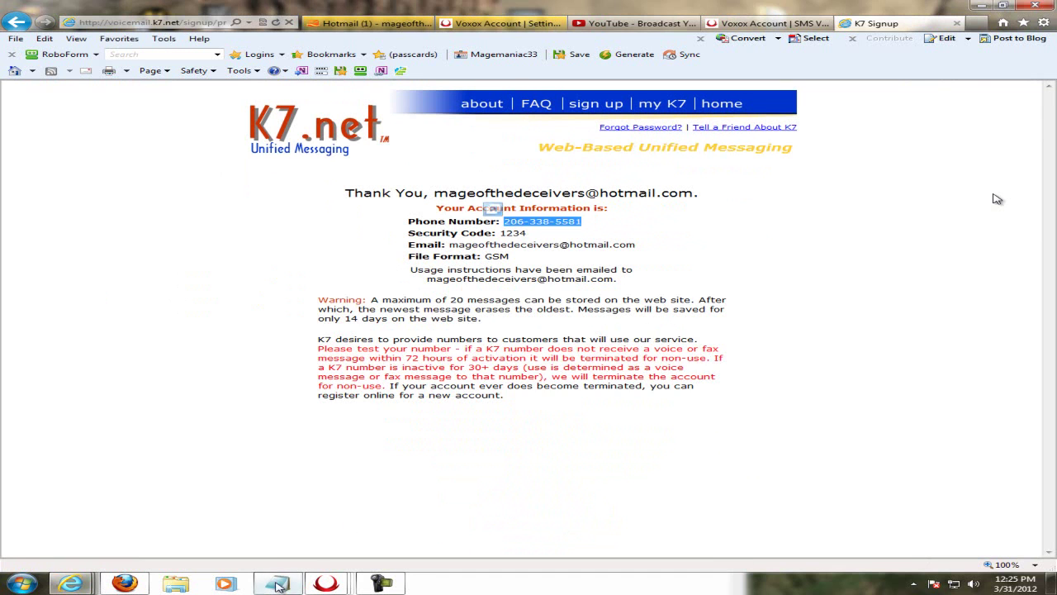
key(ctrl+c)
click(277, 583)
key(ctrl+v)
click(740, 25)
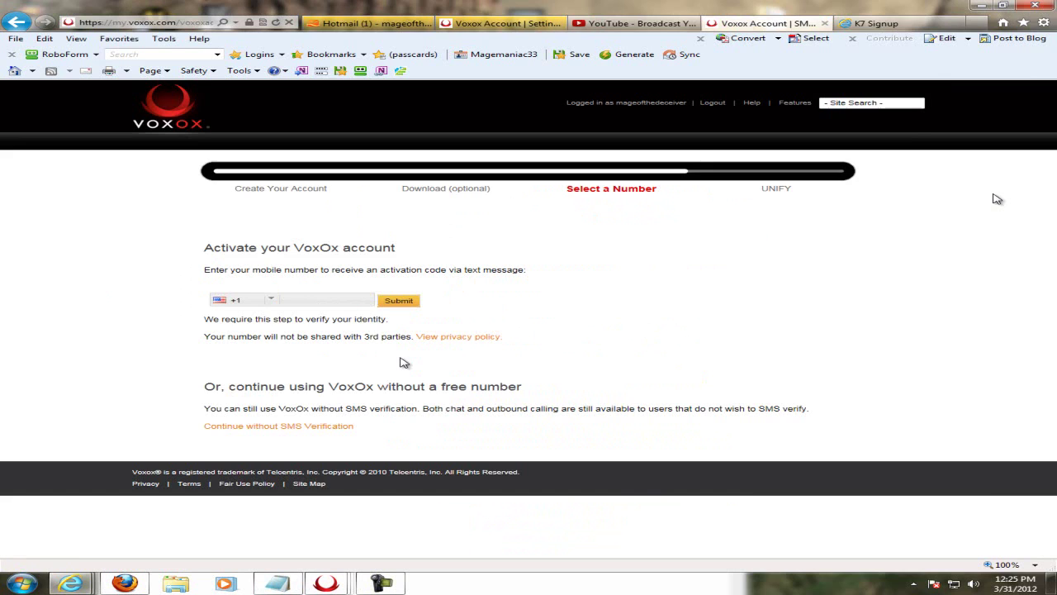
Step: Enter the saved K7 number in VoxOx's verification window and send a code to it
click(981, 5)
click(531, 240)
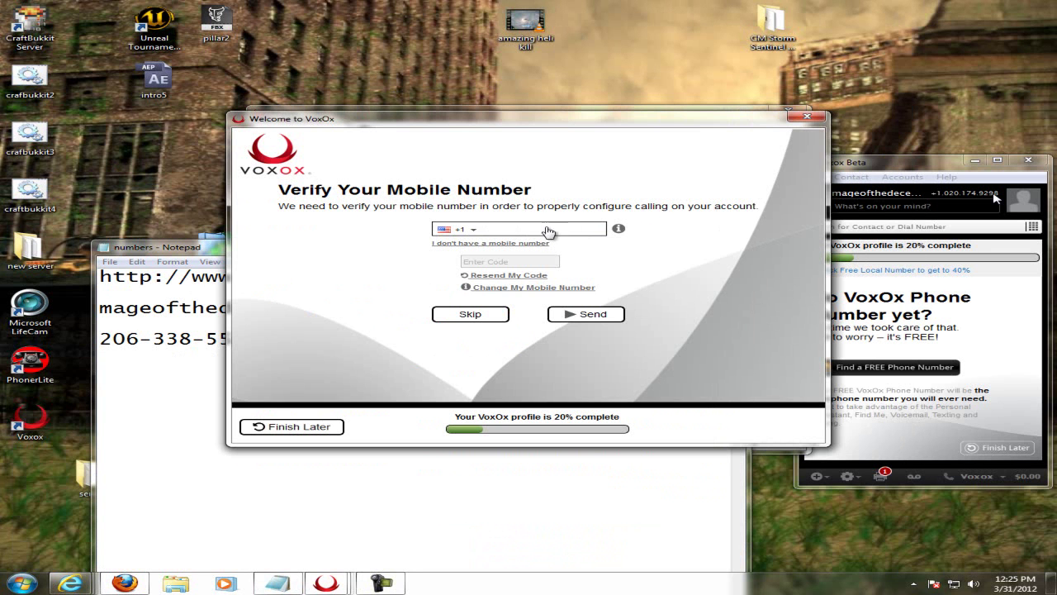
right_click(548, 231)
click(588, 291)
key(alt+Tab)
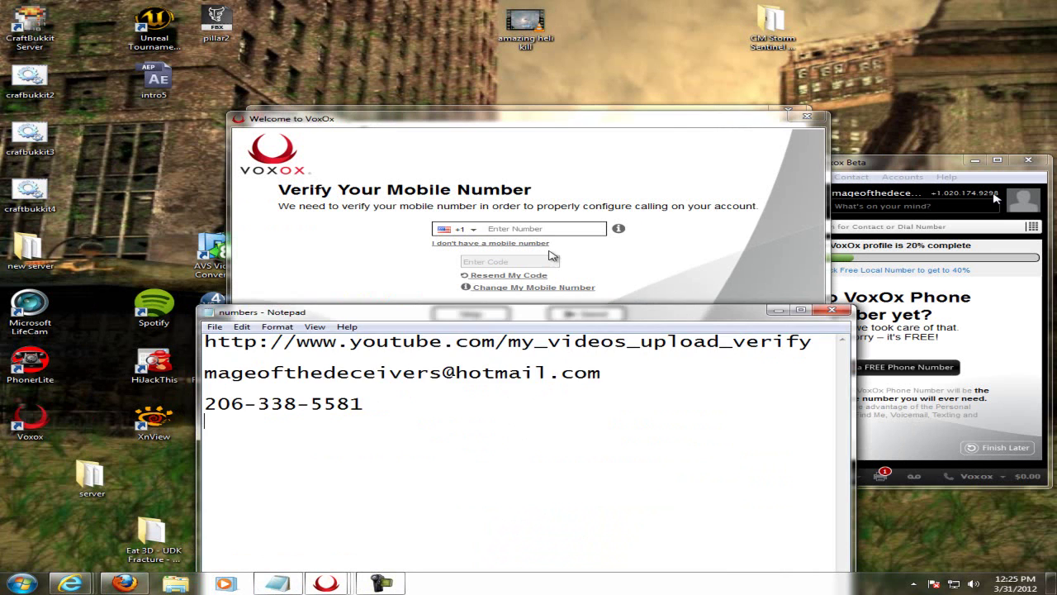
click(552, 256)
drag(567, 121, 589, 33)
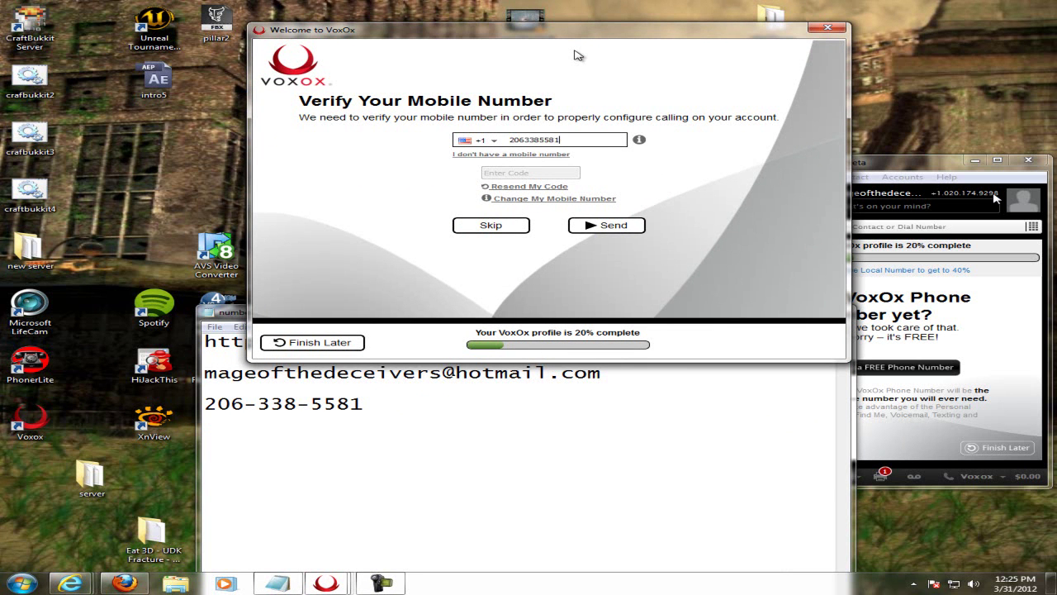
click(614, 228)
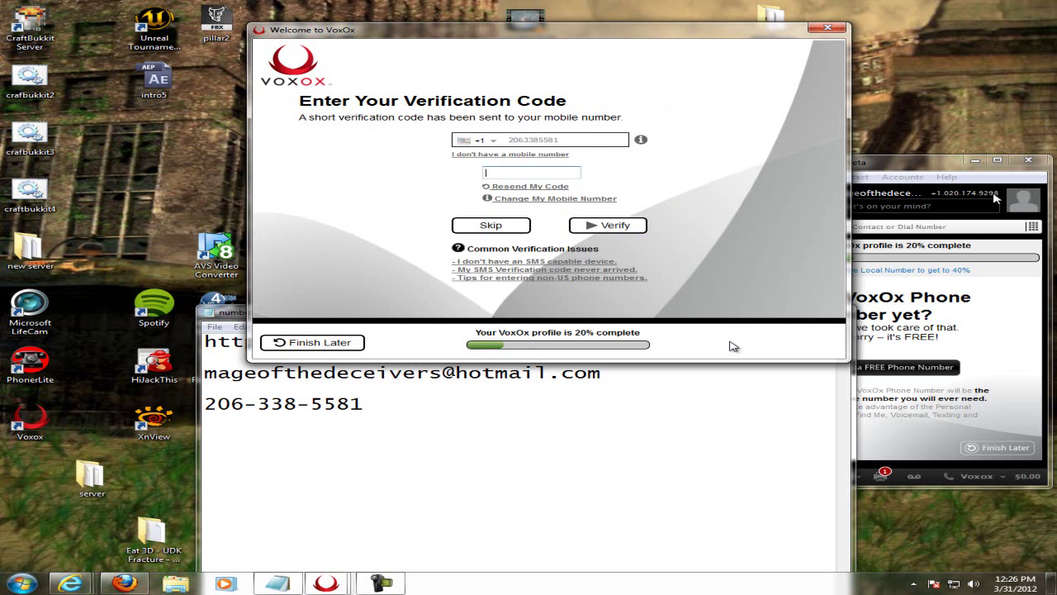
Step: Copy the new VoxOx phone number from its Hotmail e-mail
click(124, 584)
click(33, 148)
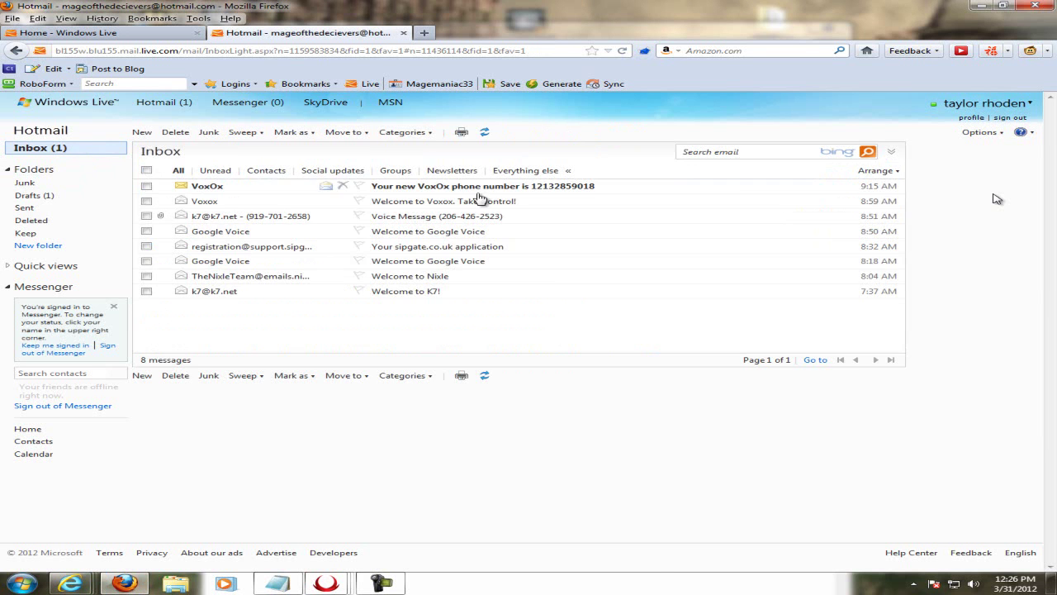
click(479, 189)
scroll(446, 322, down, 3)
drag(541, 208, 464, 209)
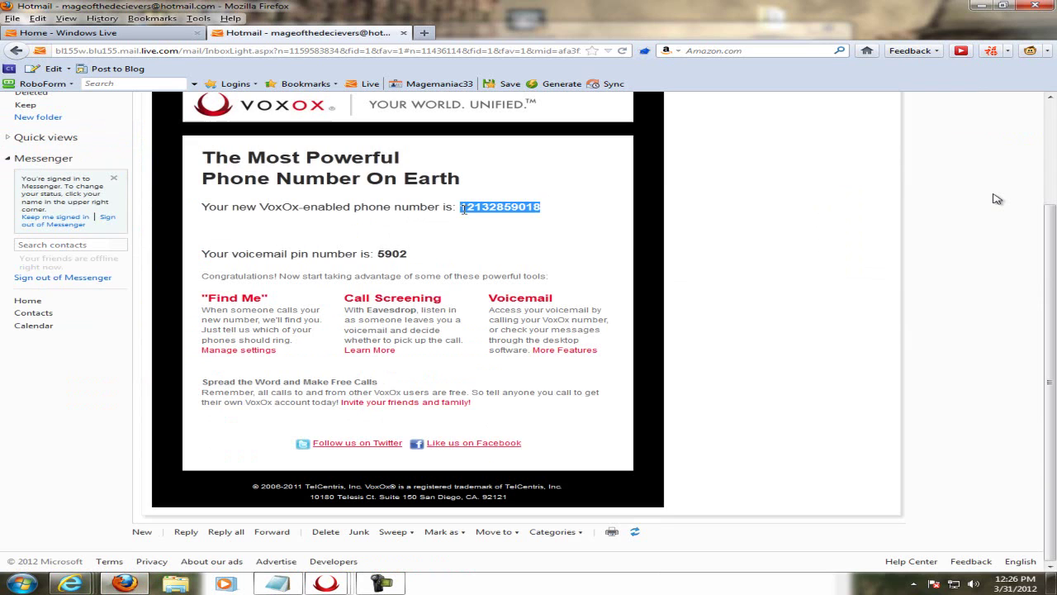
key(ctrl+Tab)
key(ctrl+Tab)
Step: Paste the VoxOx number into YouTube's verification form and request a text message code
click(124, 583)
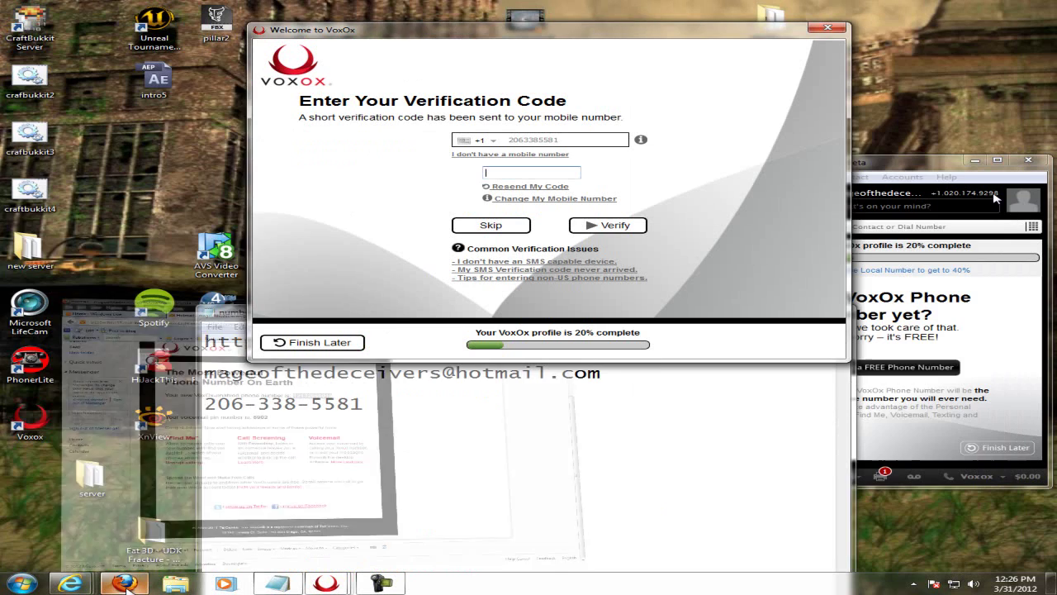
click(124, 583)
mouse_move(71, 583)
click(467, 520)
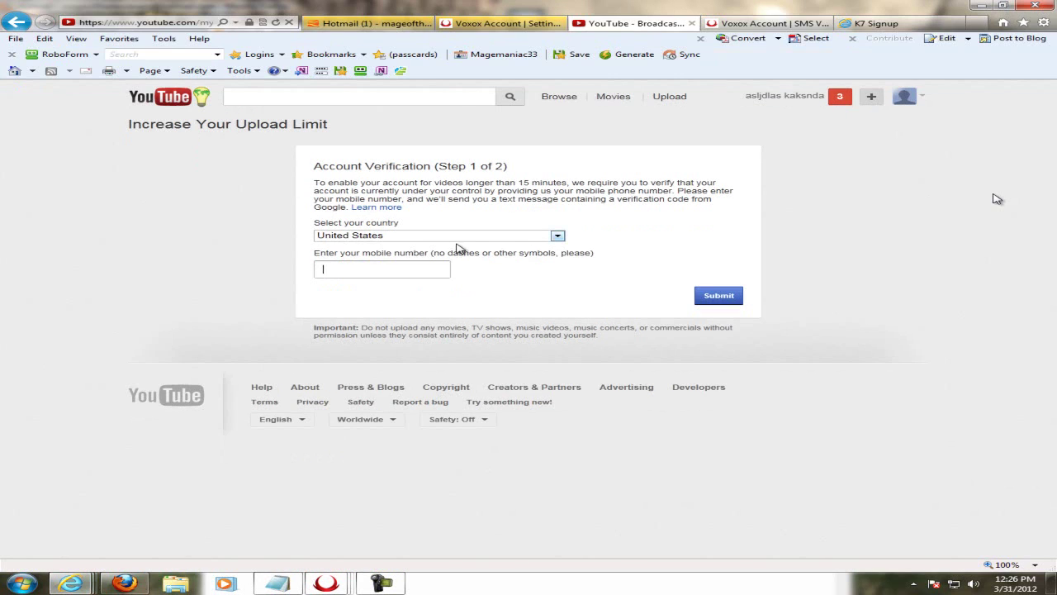
key(ctrl+v)
click(717, 295)
mouse_move(326, 583)
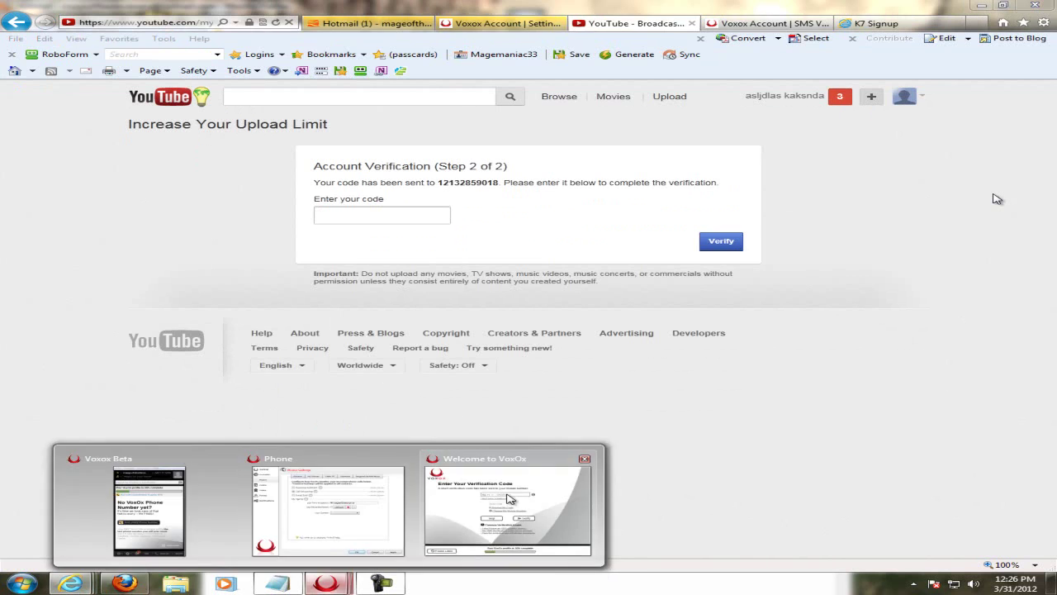
click(512, 496)
click(231, 496)
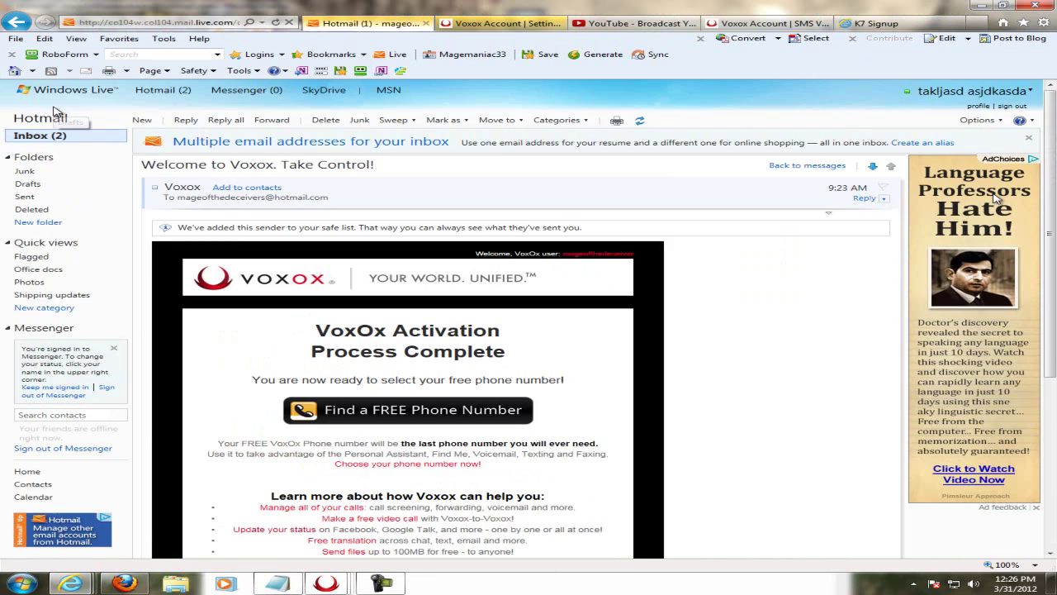
Step: Read the 'Welcome to K7!' and 'Getting started with Hotmail' e-mails in Hotmail
click(42, 118)
click(333, 207)
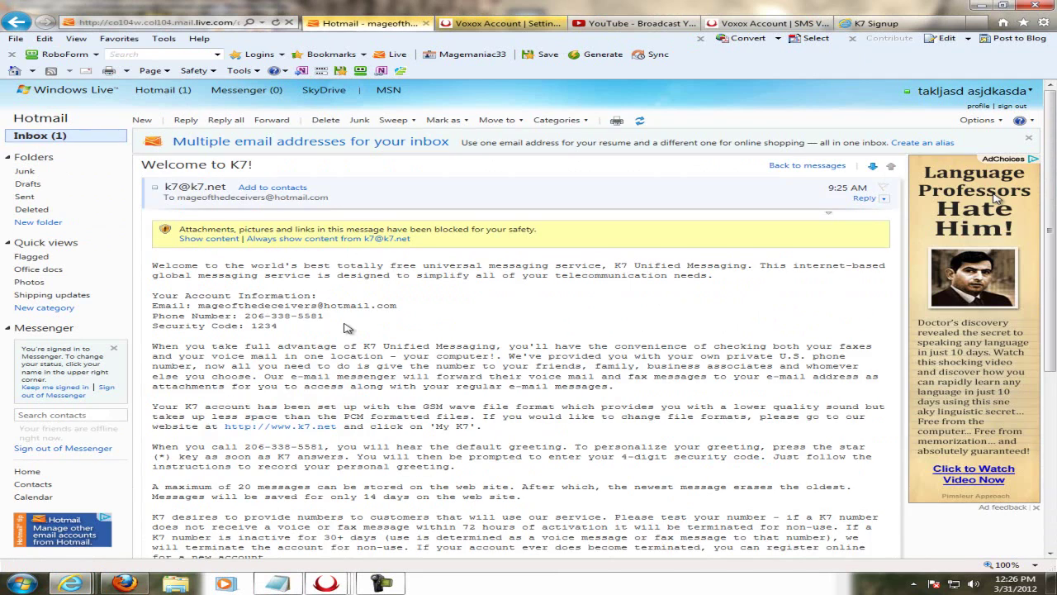
click(382, 238)
click(49, 135)
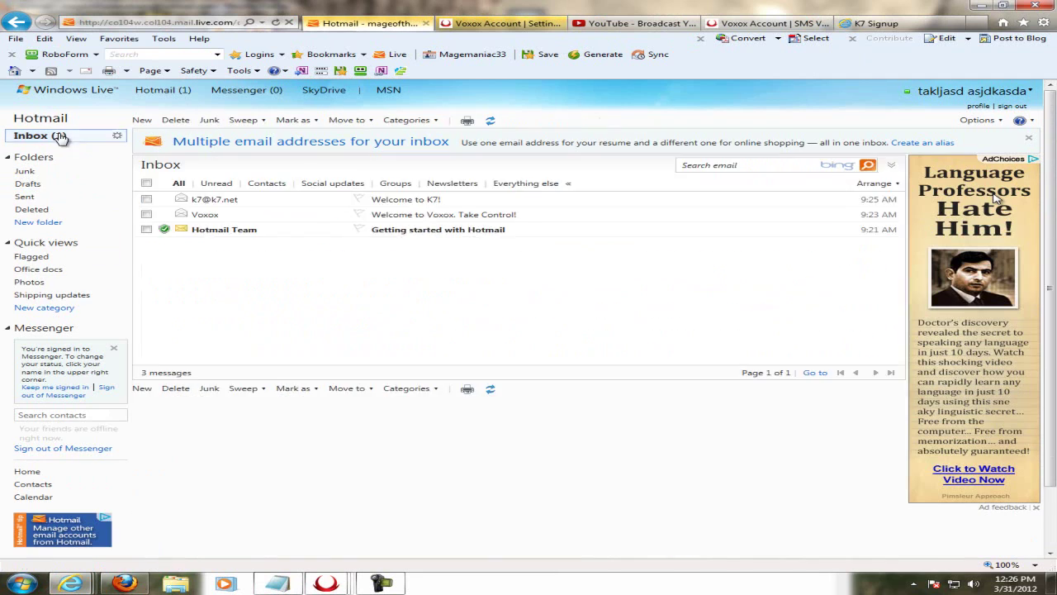
click(418, 228)
click(33, 136)
Step: Try code 1234 in the VoxOx verification dialog, which is rejected
click(327, 584)
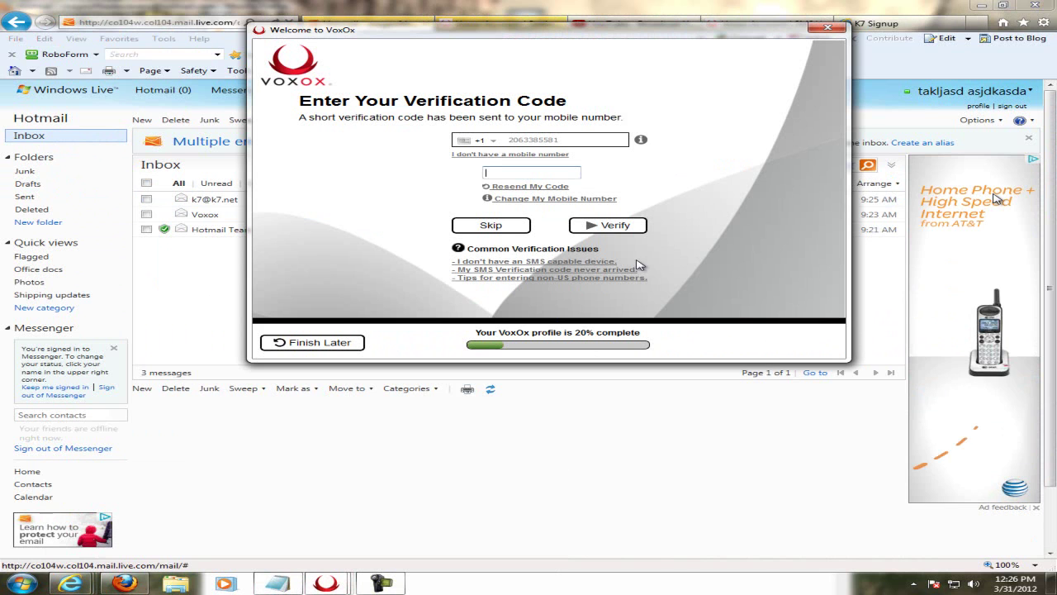
text(1234)
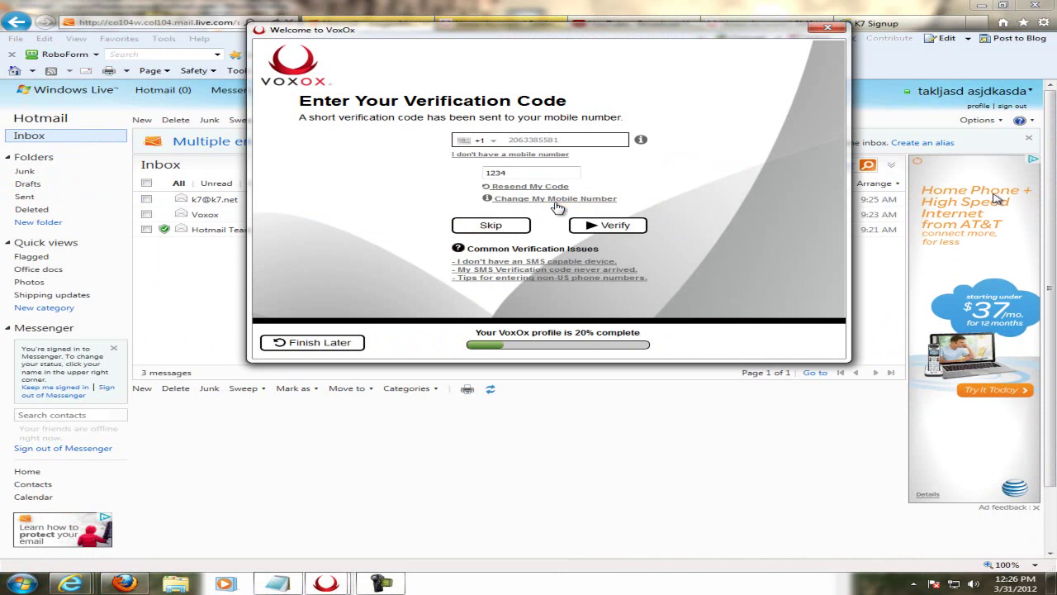
click(607, 226)
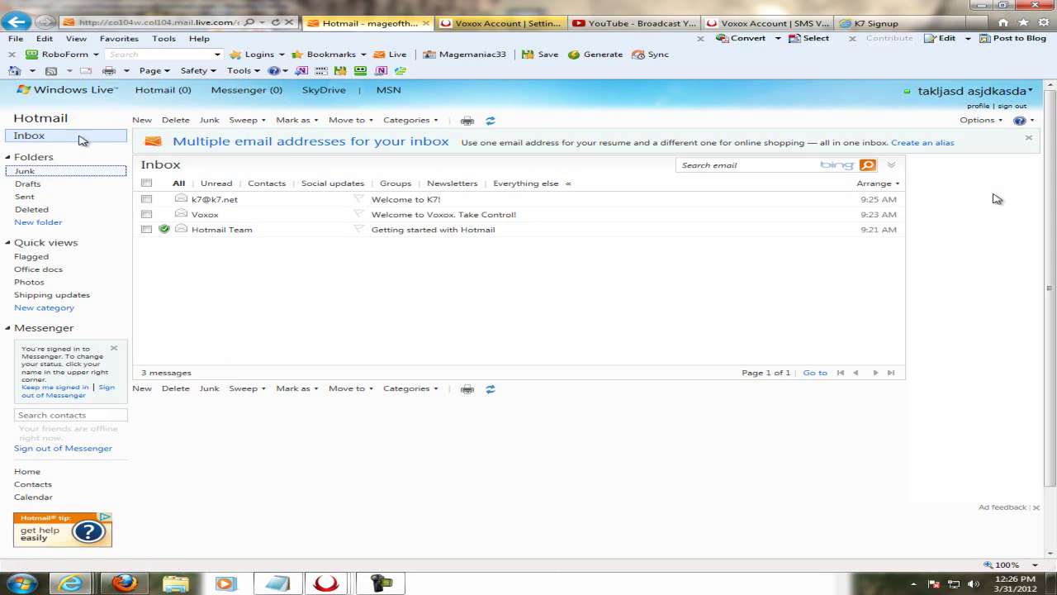
click(500, 23)
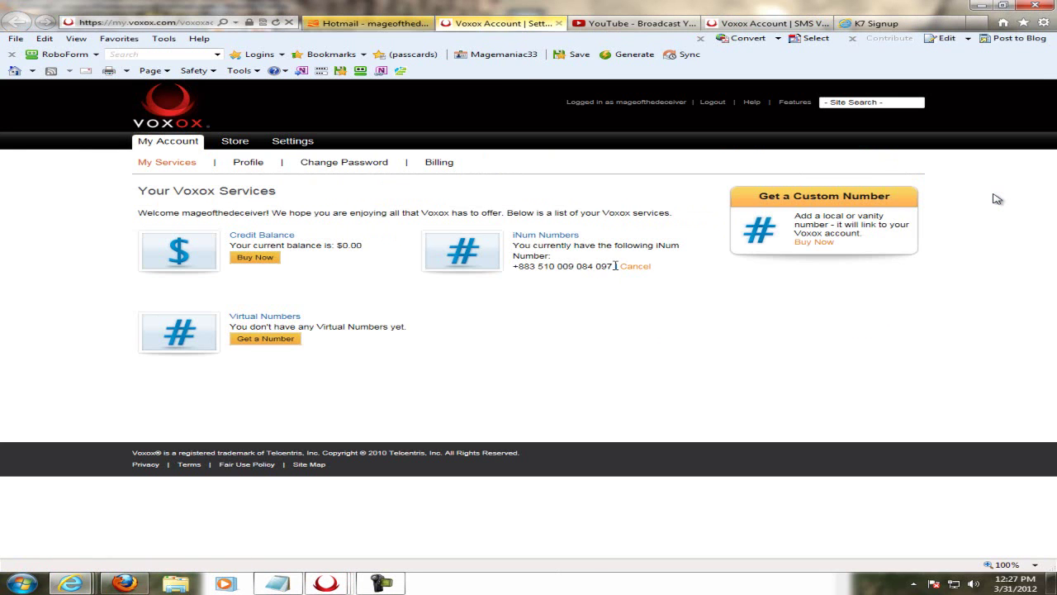
Step: Look over the Voxox Store's custom-number offers, then check the YouTube, Voxox and K7 pages
click(818, 241)
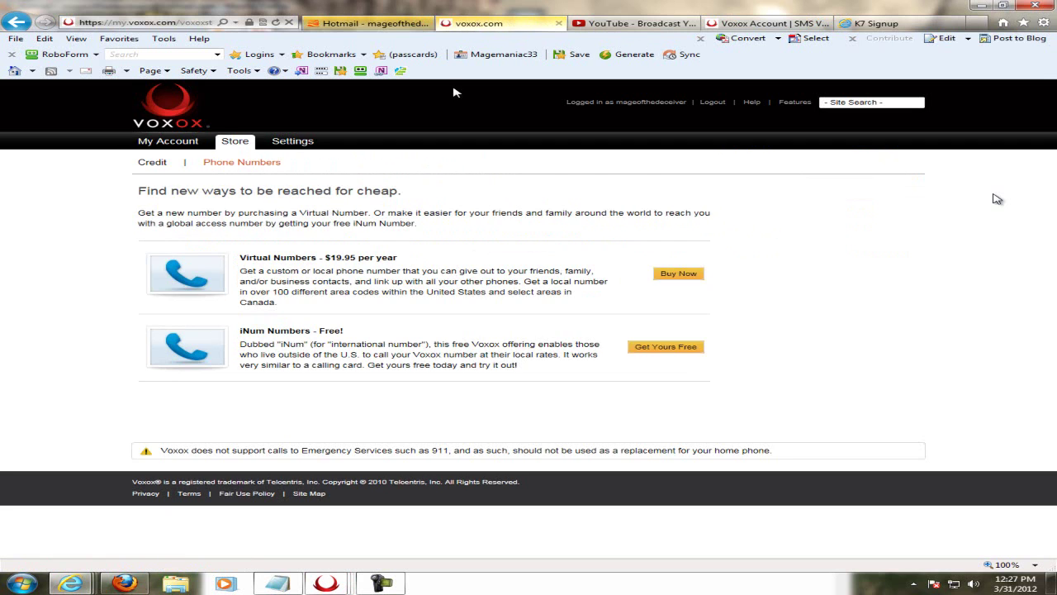
click(636, 23)
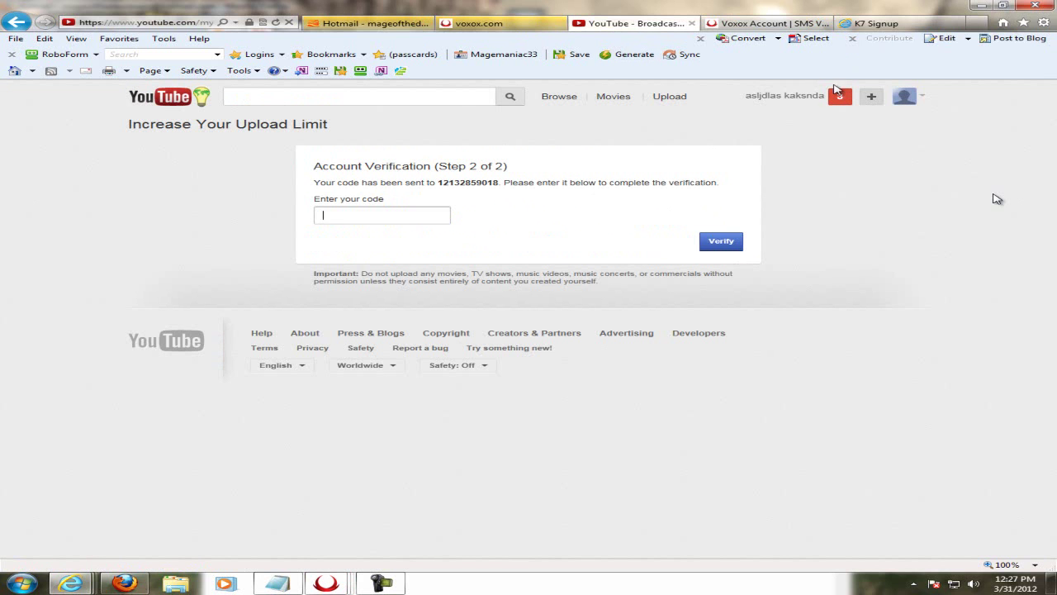
click(768, 23)
click(875, 23)
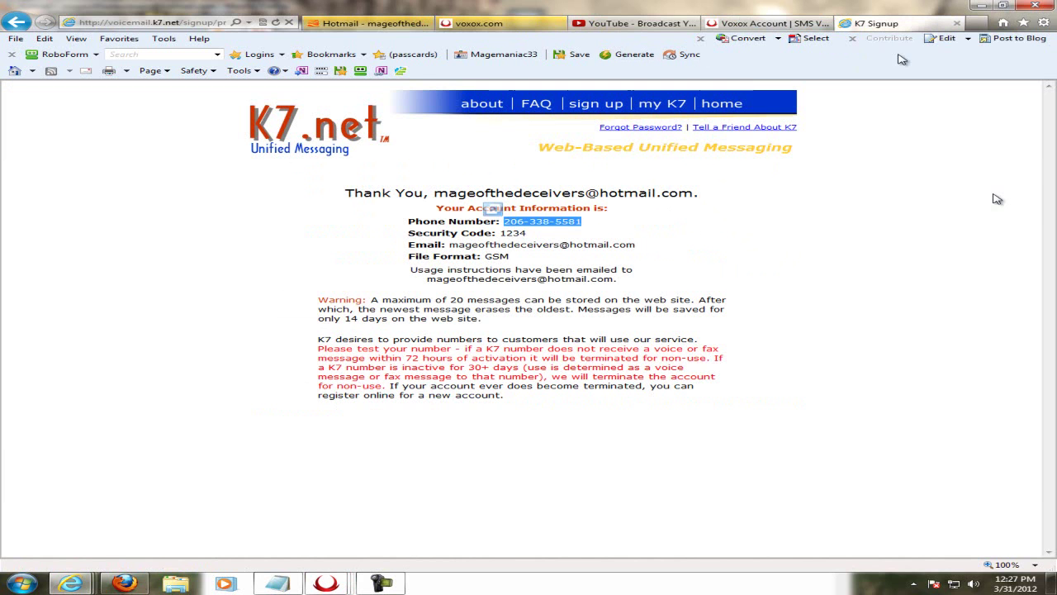
click(578, 23)
click(325, 583)
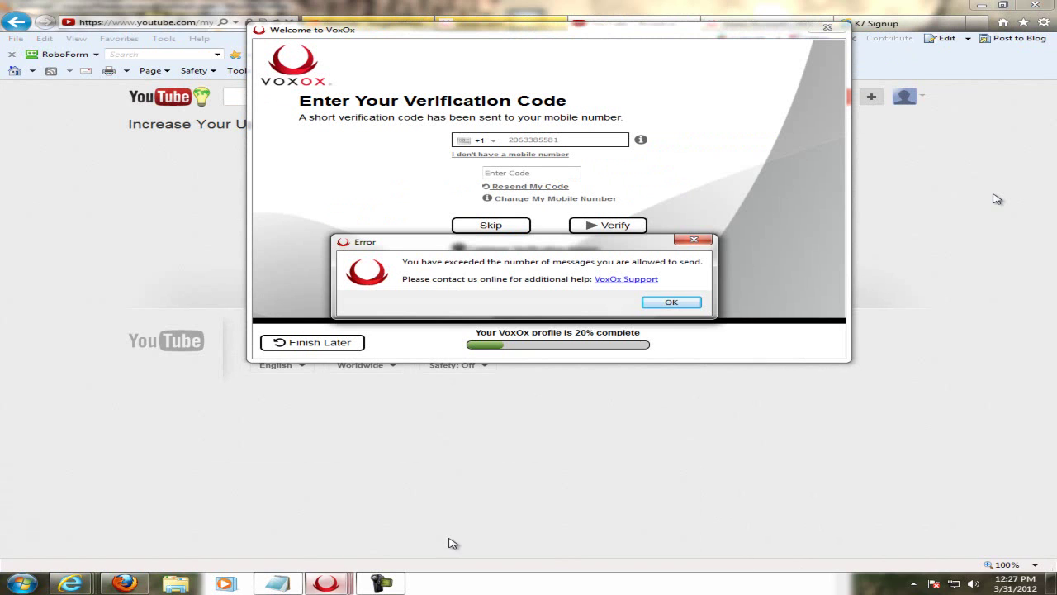
Step: Dismiss the message-limit error, skip code verification, and choose 'Find a FREE Phone Number'
click(671, 302)
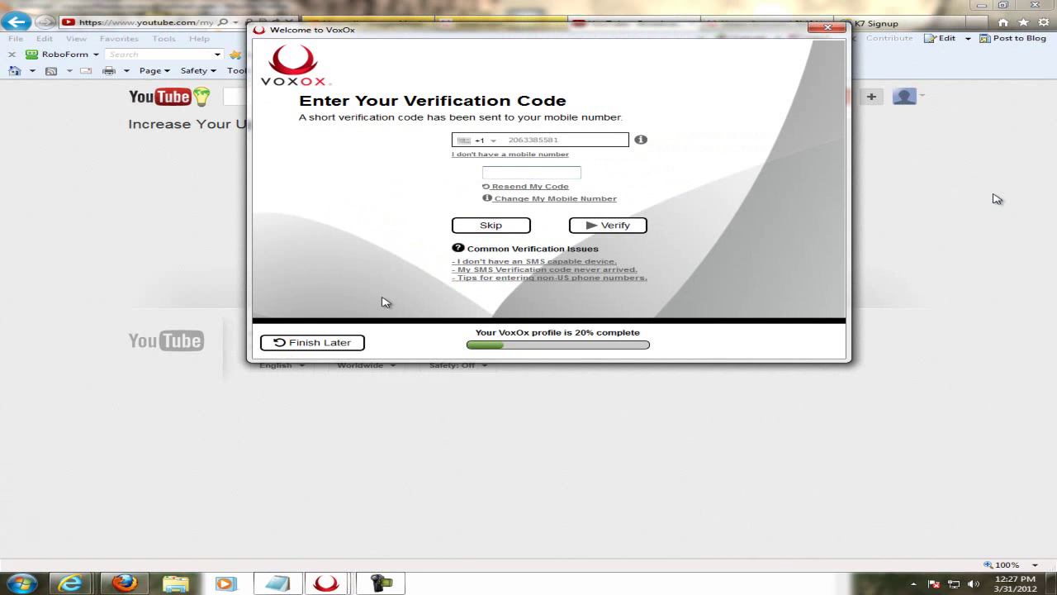
click(491, 225)
click(491, 225)
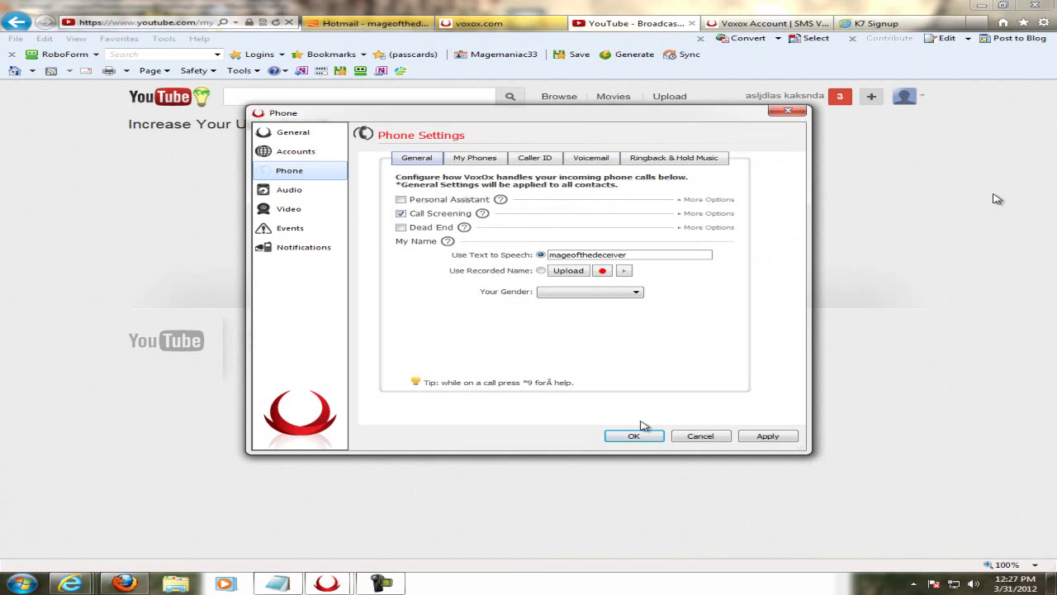
click(385, 529)
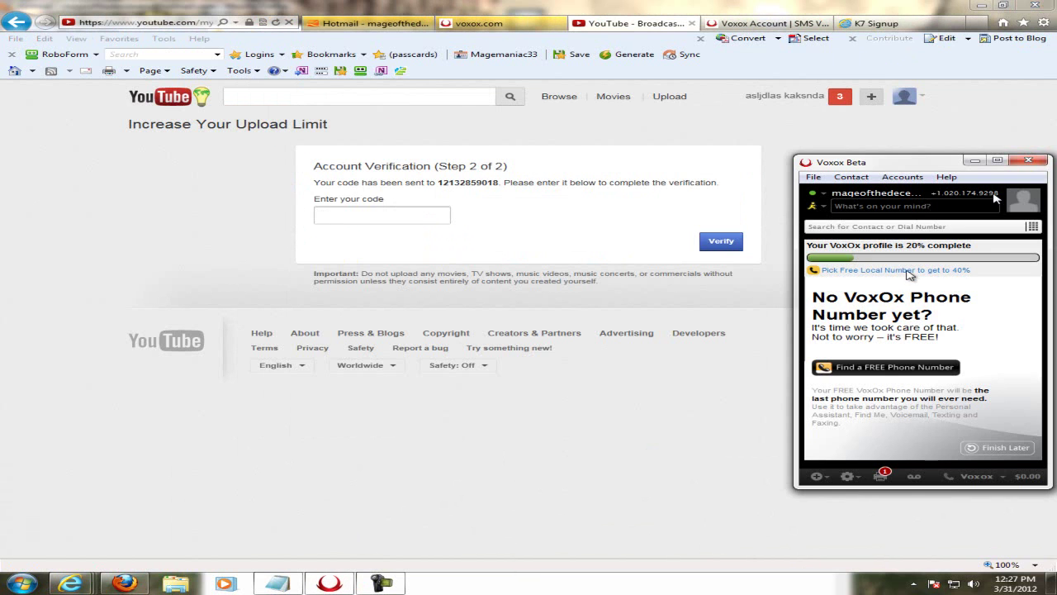
click(894, 368)
Step: Clear the mobile number field on the VoxOx activation page and check the saved-number notes
click(661, 23)
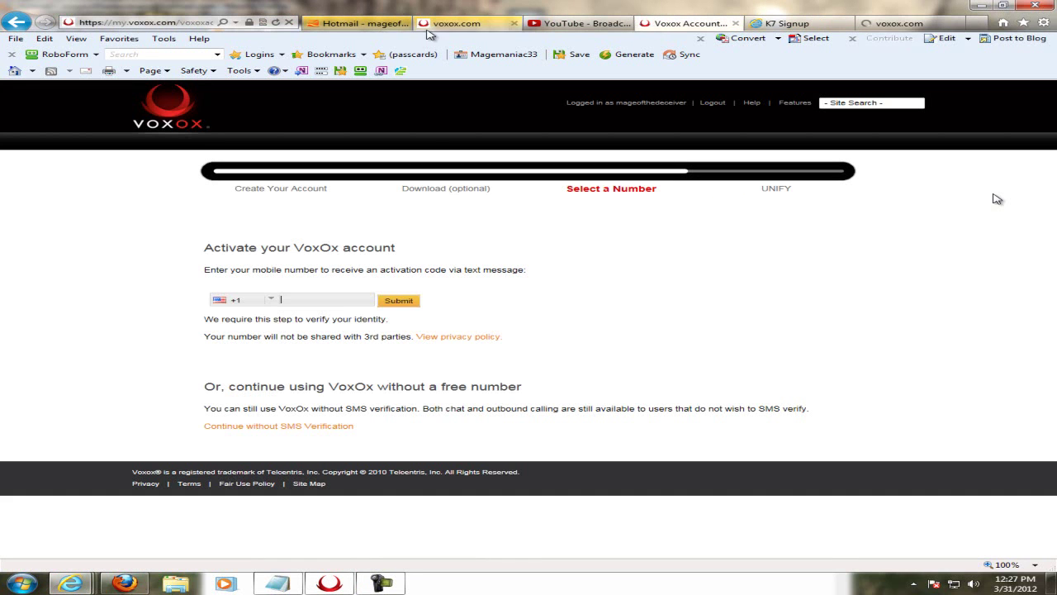
double_click(314, 299)
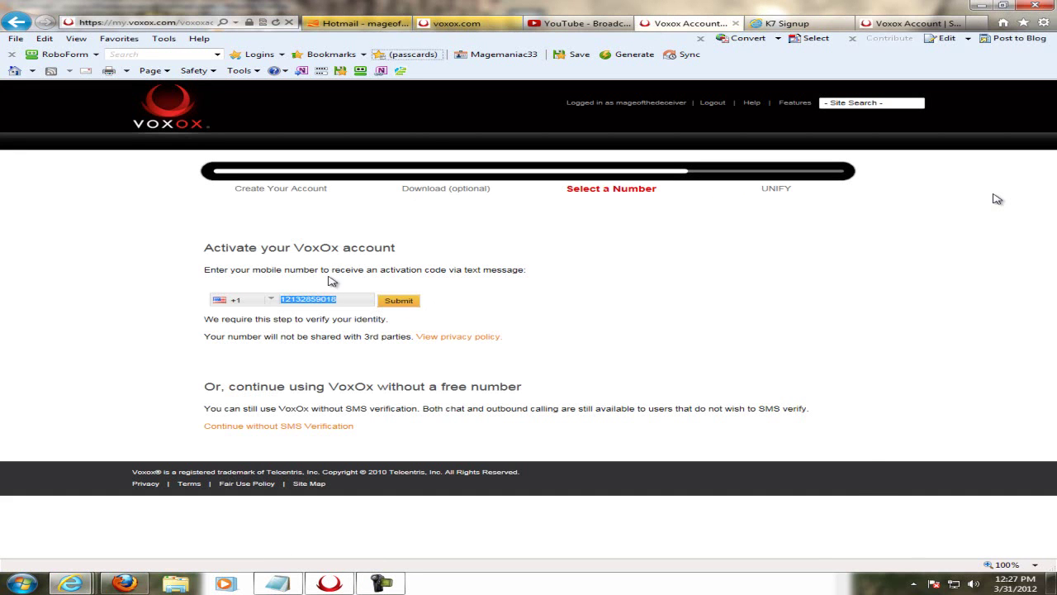
key(BackSpace)
click(276, 583)
click(277, 583)
click(277, 583)
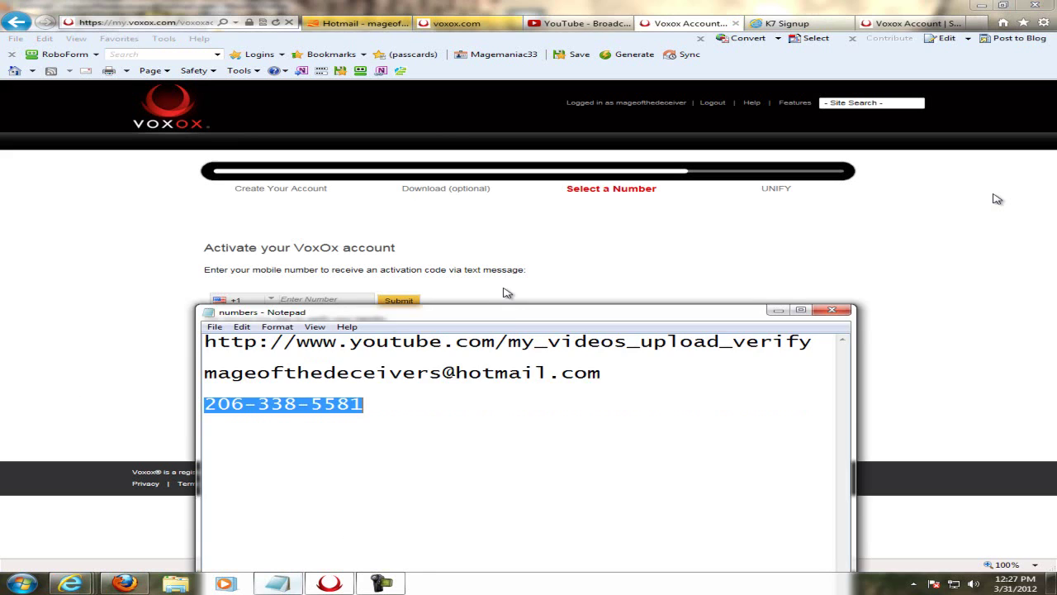
click(277, 584)
Step: Enter the saved K7 number in the mobile number field and submit it for activation
click(304, 301)
key(alt+Tab)
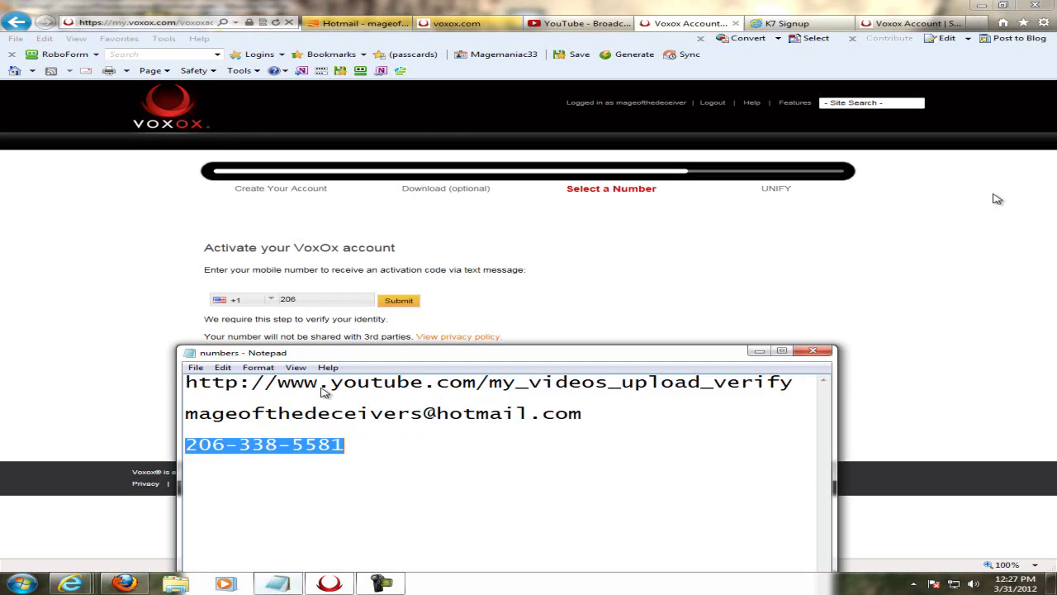
key(alt+Tab)
key(alt+Tab)
key(alt+Tab)
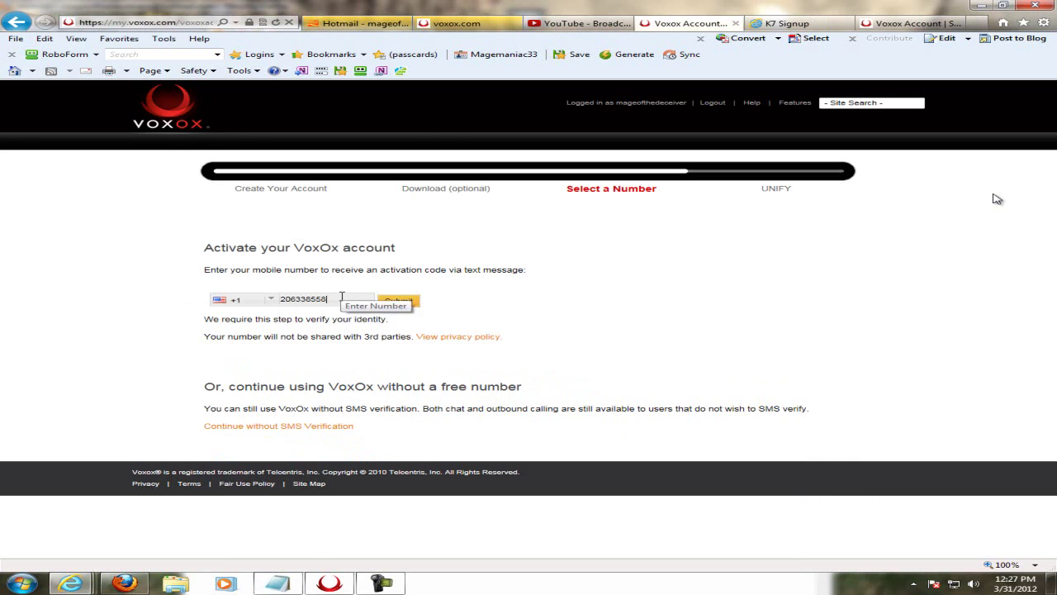
click(413, 302)
Step: Check the Hotmail inbox and select the resulting message-limit error text on the VoxOx page
click(363, 23)
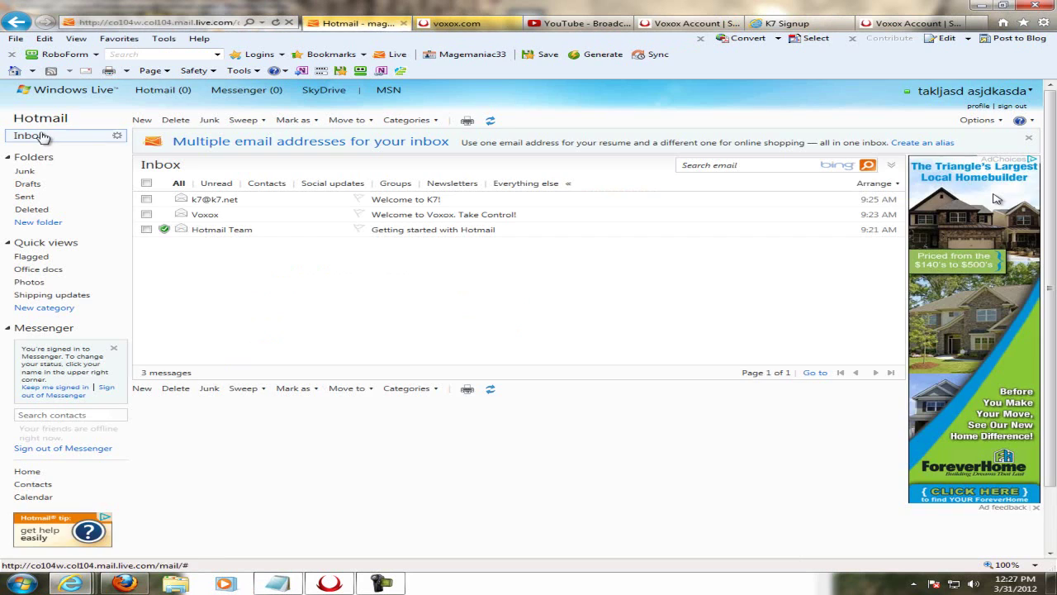
click(710, 23)
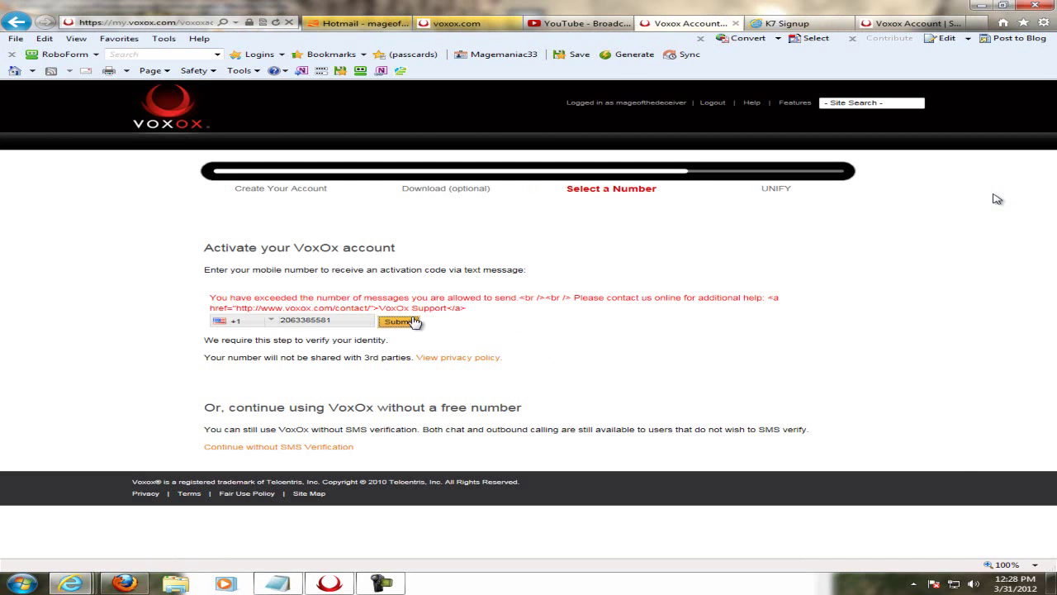
drag(415, 322, 474, 316)
click(477, 318)
click(364, 23)
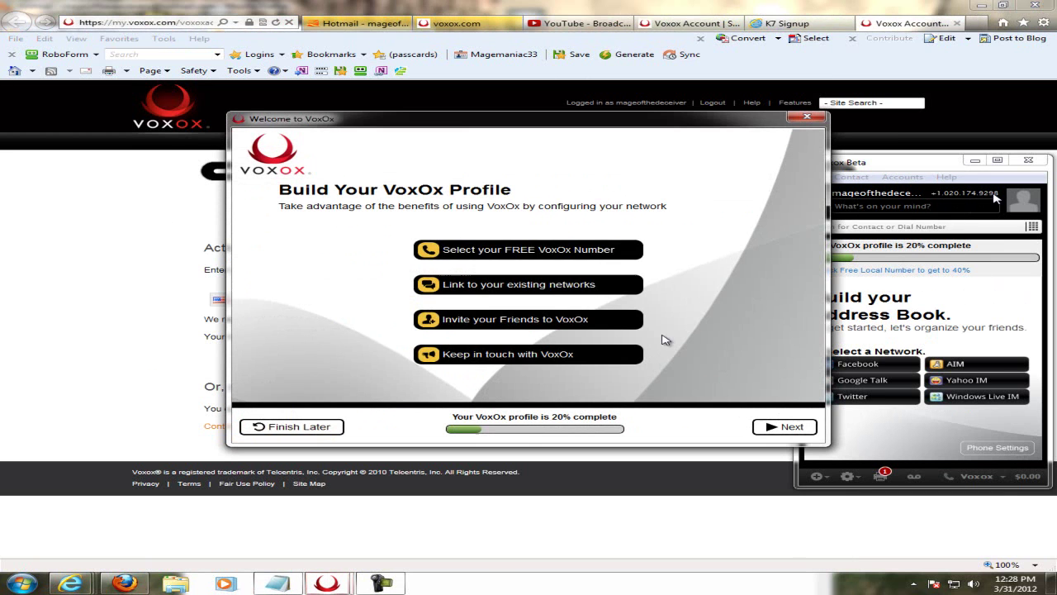
Step: Search for and claim a free VoxOx number in California's (213) Los Angeles area
click(507, 251)
click(780, 427)
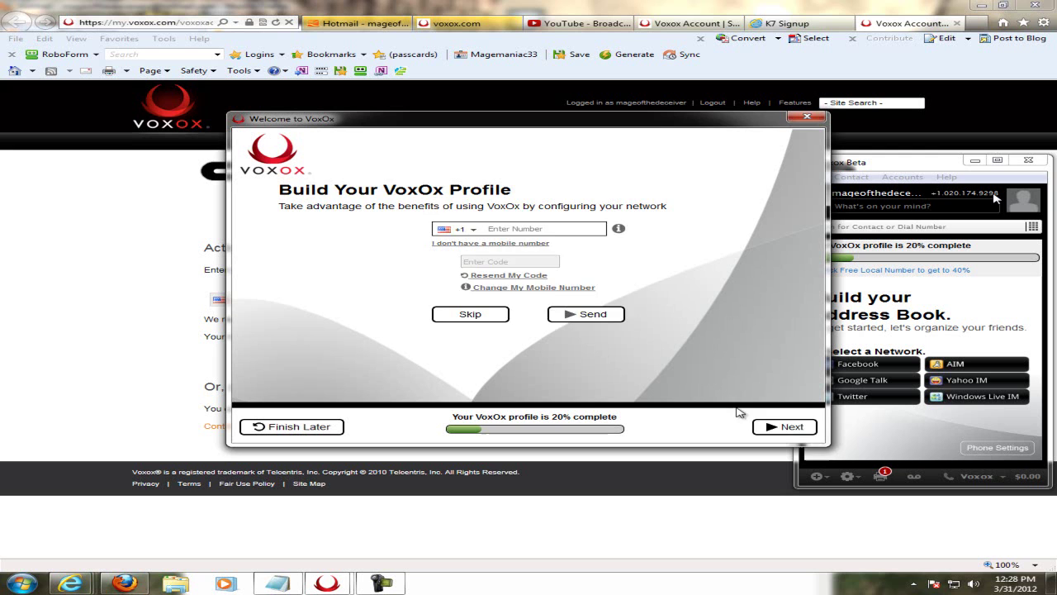
click(539, 227)
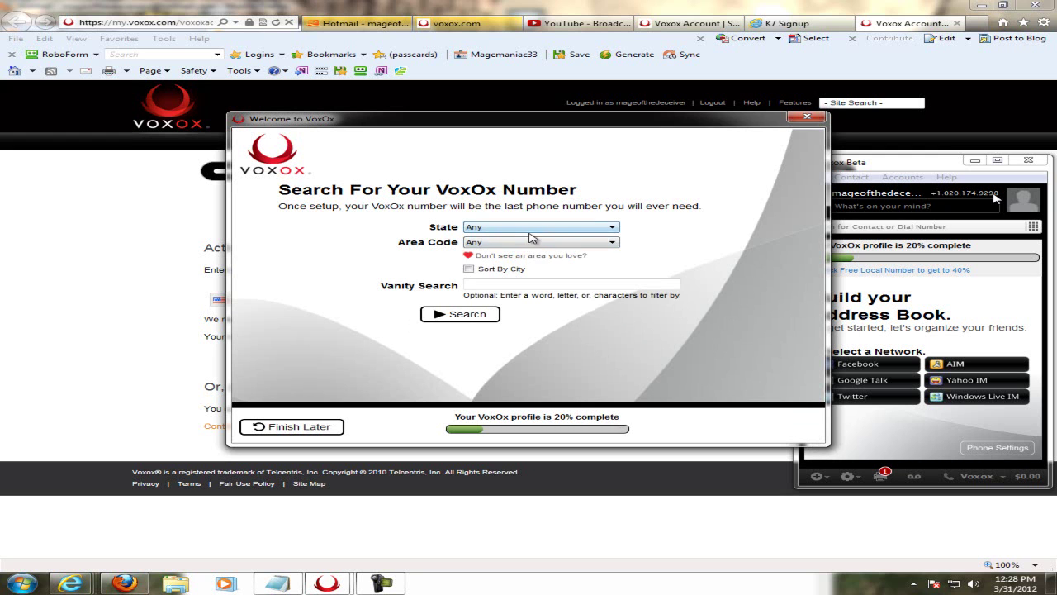
click(538, 227)
click(529, 240)
click(539, 242)
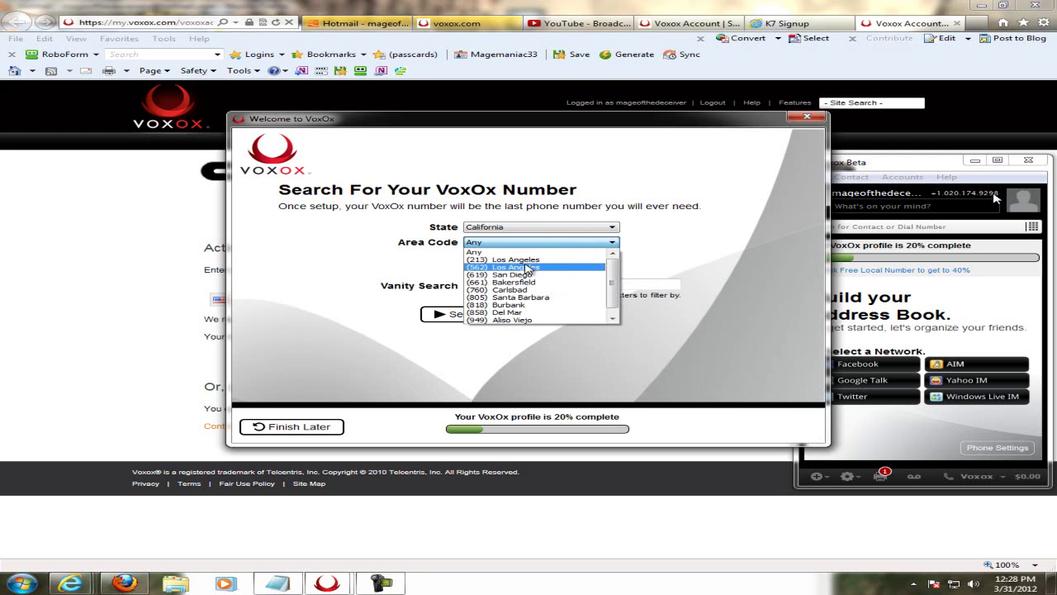
click(521, 260)
click(475, 318)
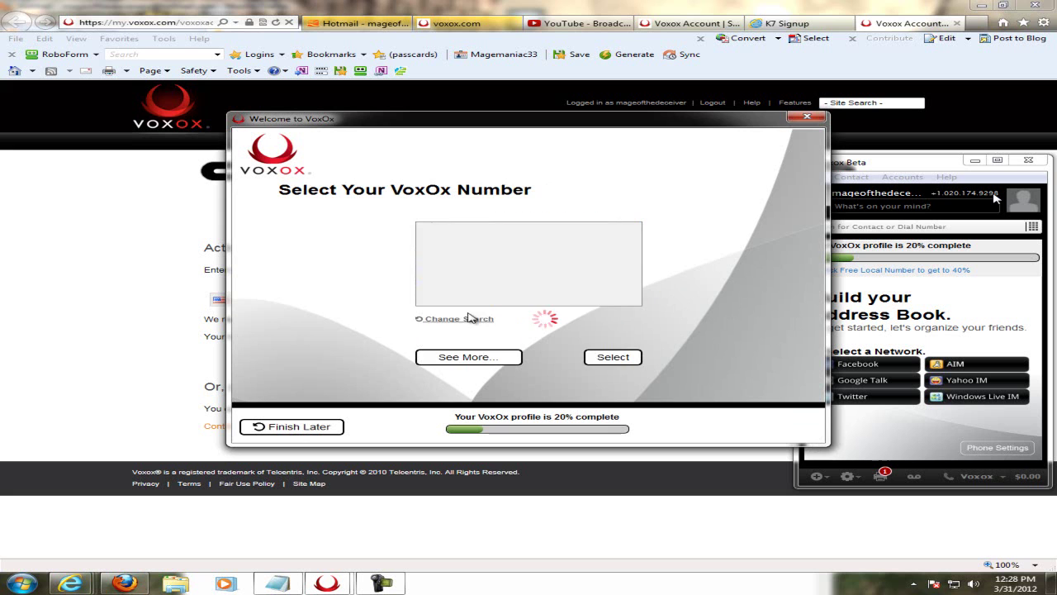
click(496, 296)
click(613, 351)
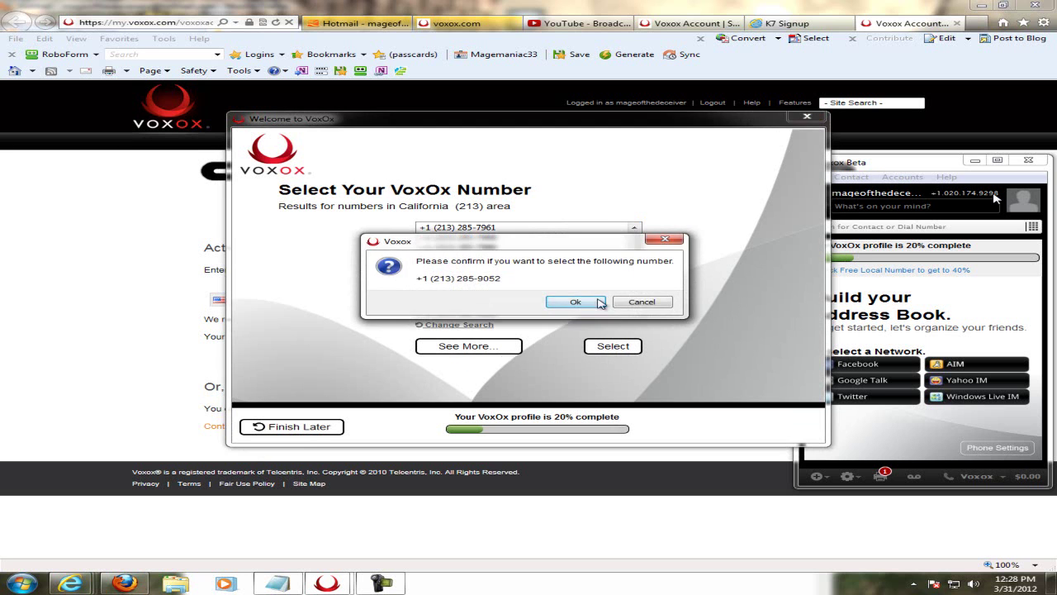
click(588, 301)
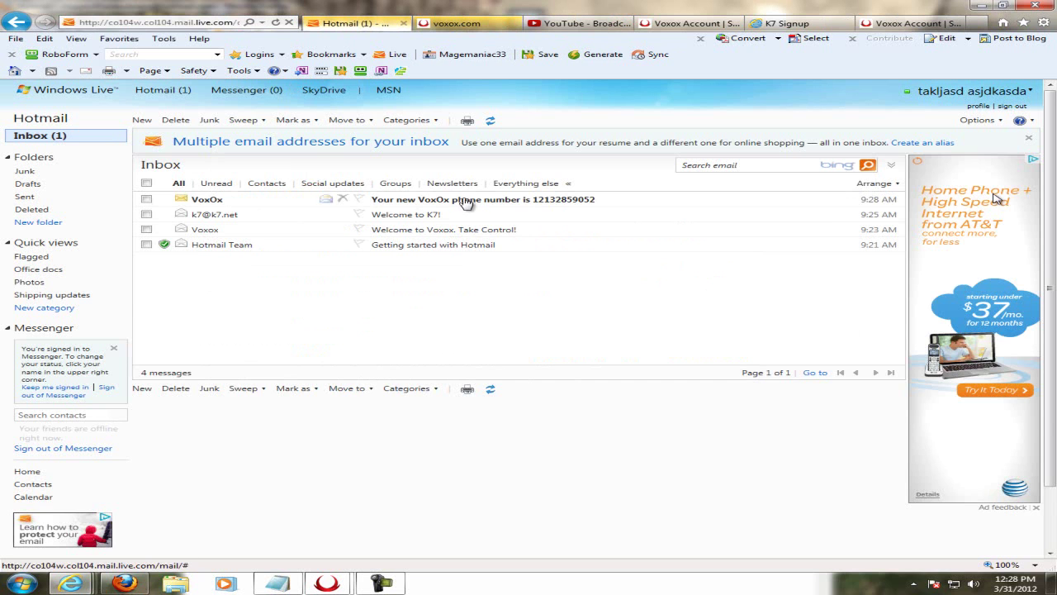
Step: Select the new number in the Hotmail confirmation e-mail and bring up the notes
click(463, 203)
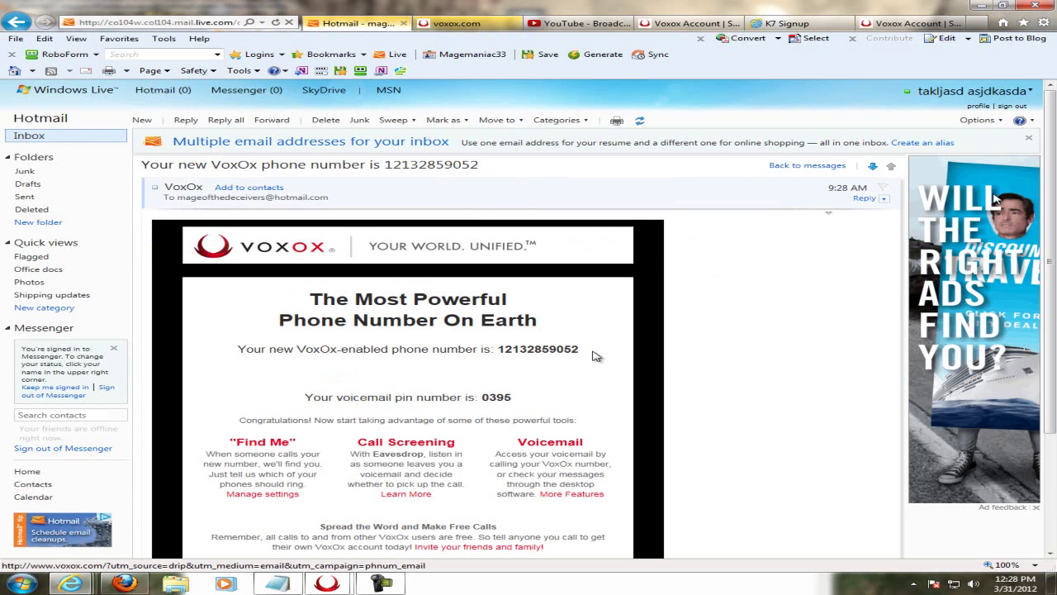
double_click(505, 356)
key(ctrl+c)
click(315, 583)
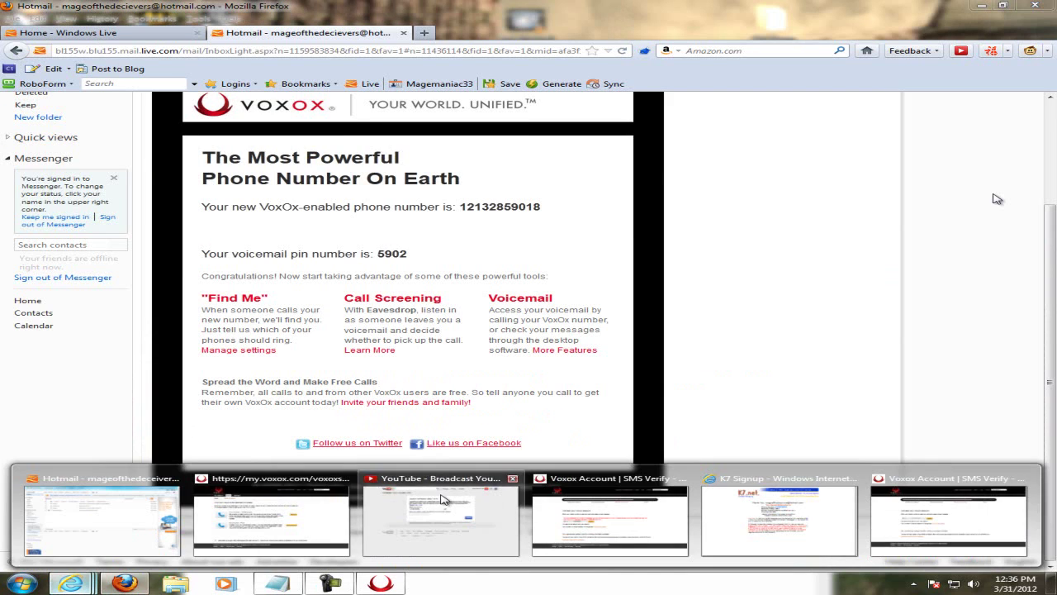
Step: Submit the new VoxOx number on YouTube's verification form to receive a code
click(440, 499)
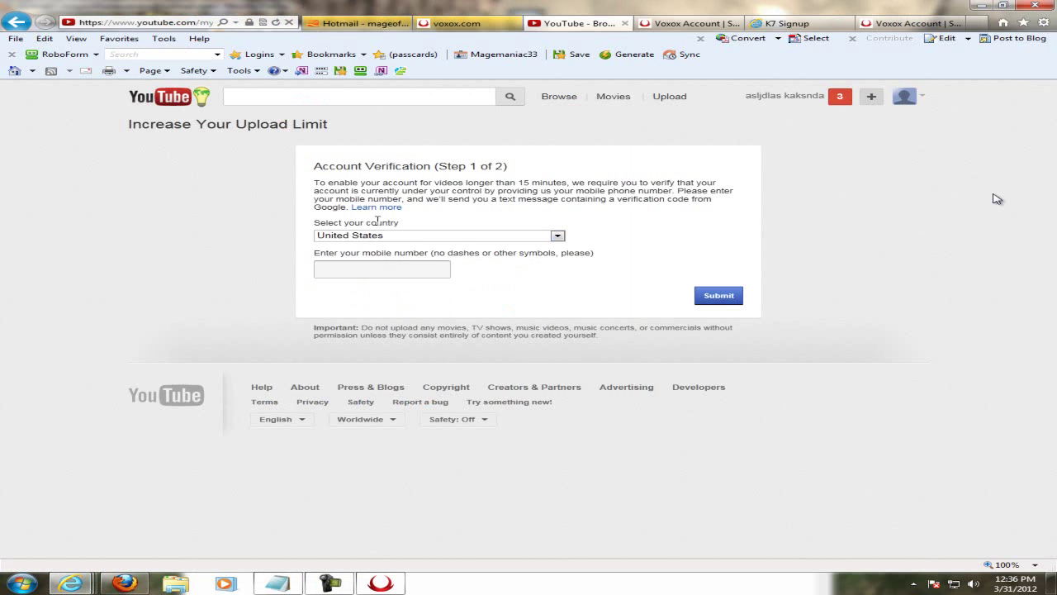
click(320, 269)
key(ctrl+v)
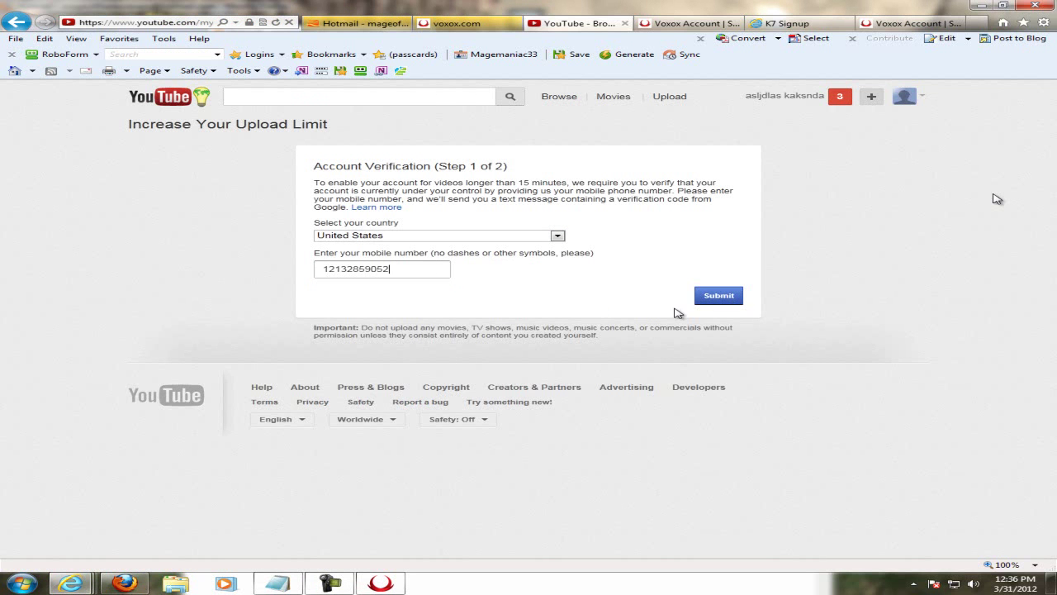
click(717, 296)
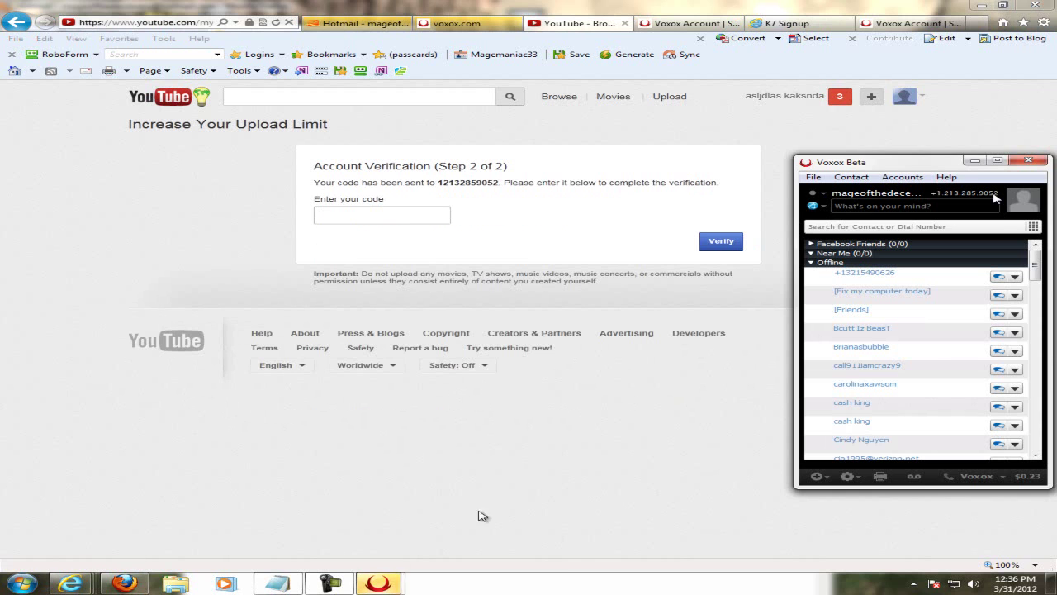
Step: Enter the Google SMS code from the VoxOx conversation and verify the account
mouse_move(378, 583)
click(455, 538)
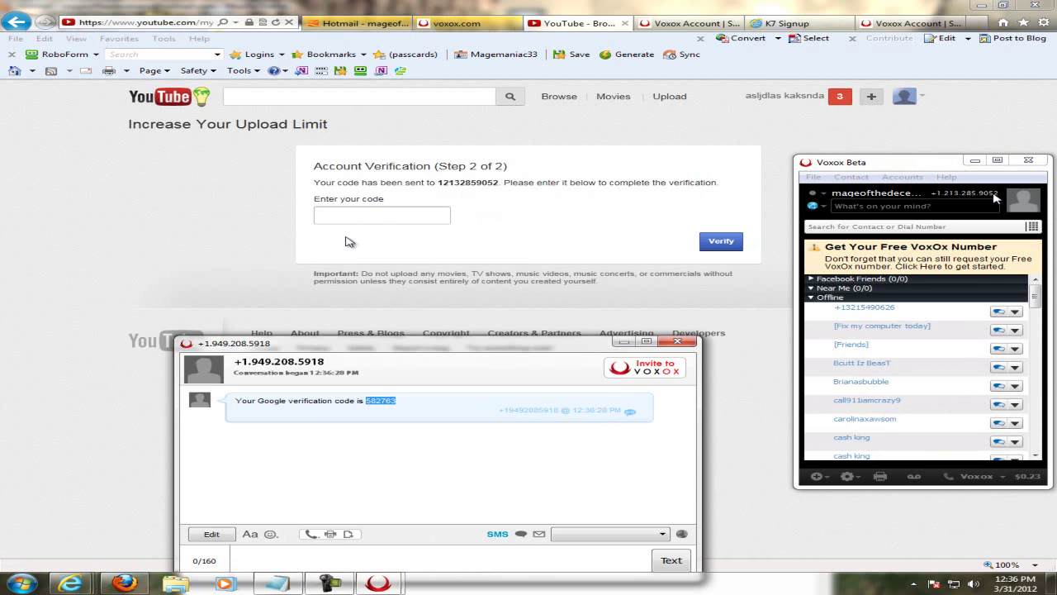
click(381, 215)
click(721, 241)
drag(730, 529, 243, 130)
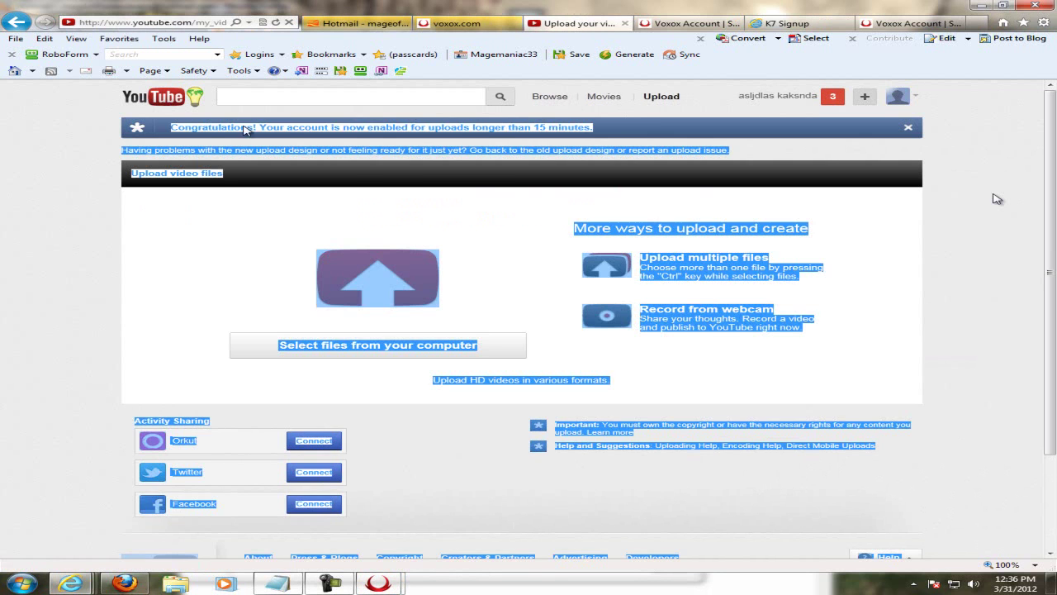
Step: Deselect the highlighted YouTube page text and bring up the Camtasia recorder controls
click(213, 126)
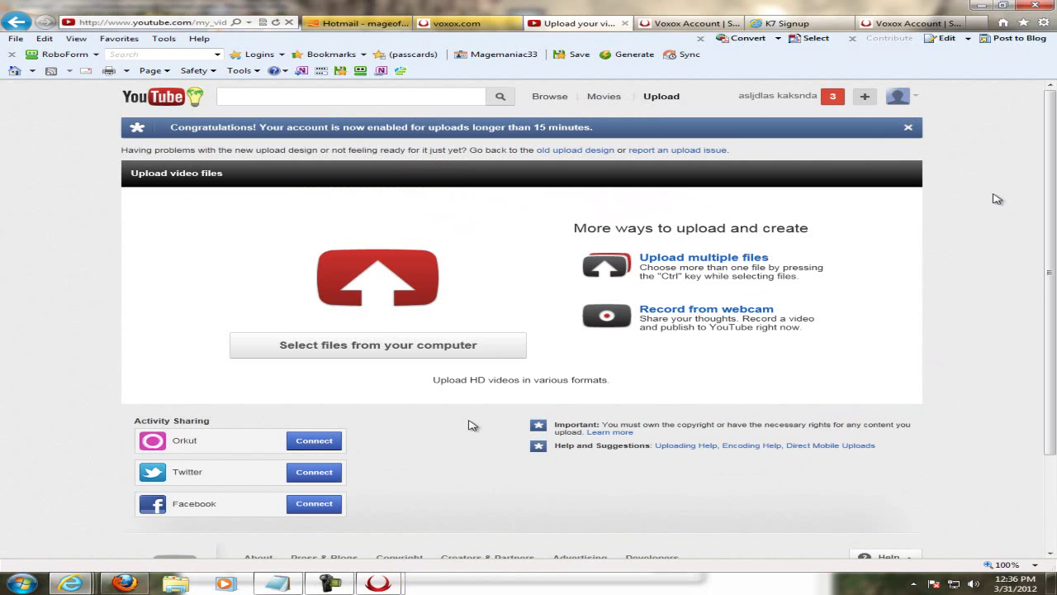
click(376, 578)
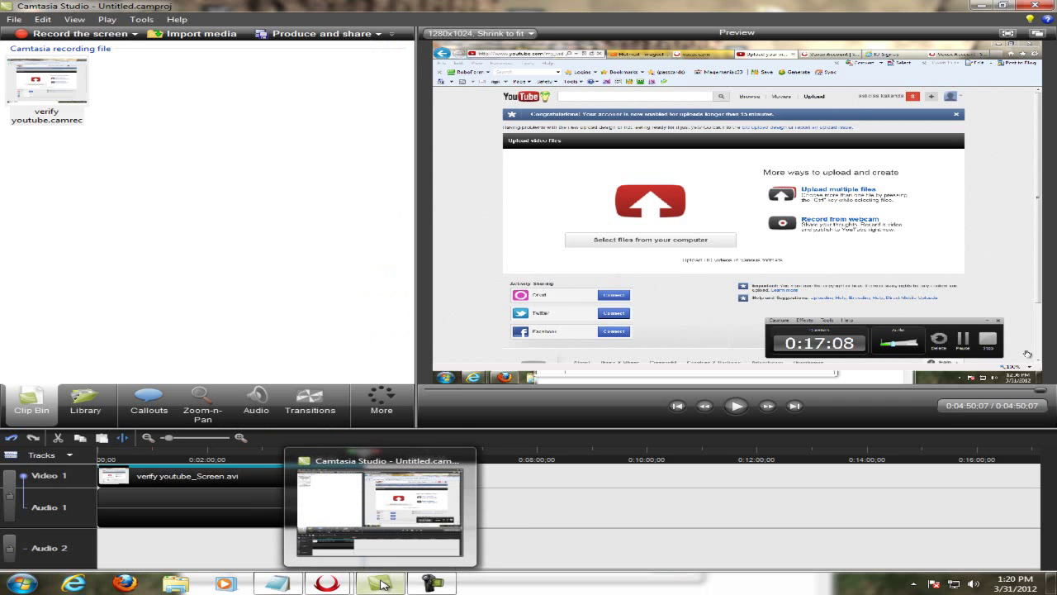
click(432, 584)
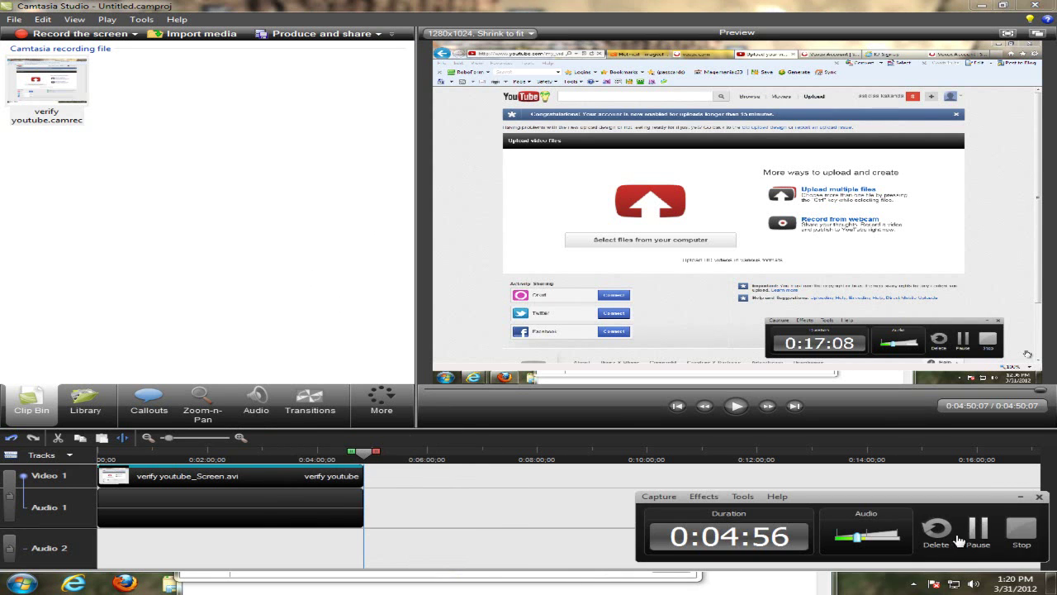